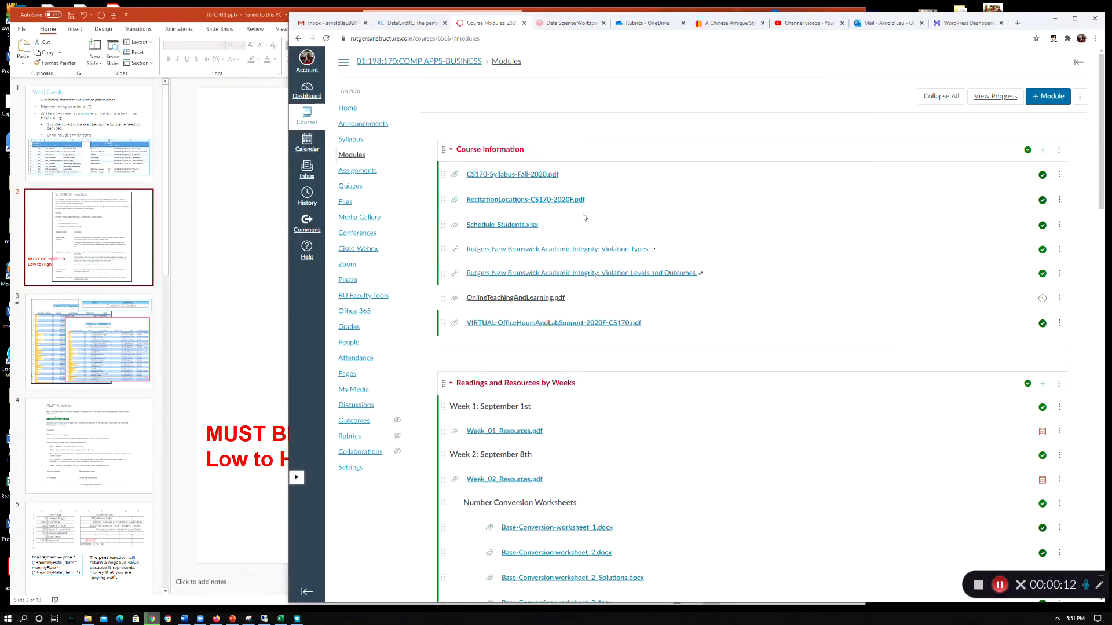
- Look through the course modules page for the weekly readings, the Week 10 function PDFs and the Excel resources
scroll(504, 304, "down", 1)
scroll(504, 303, "up", 1)
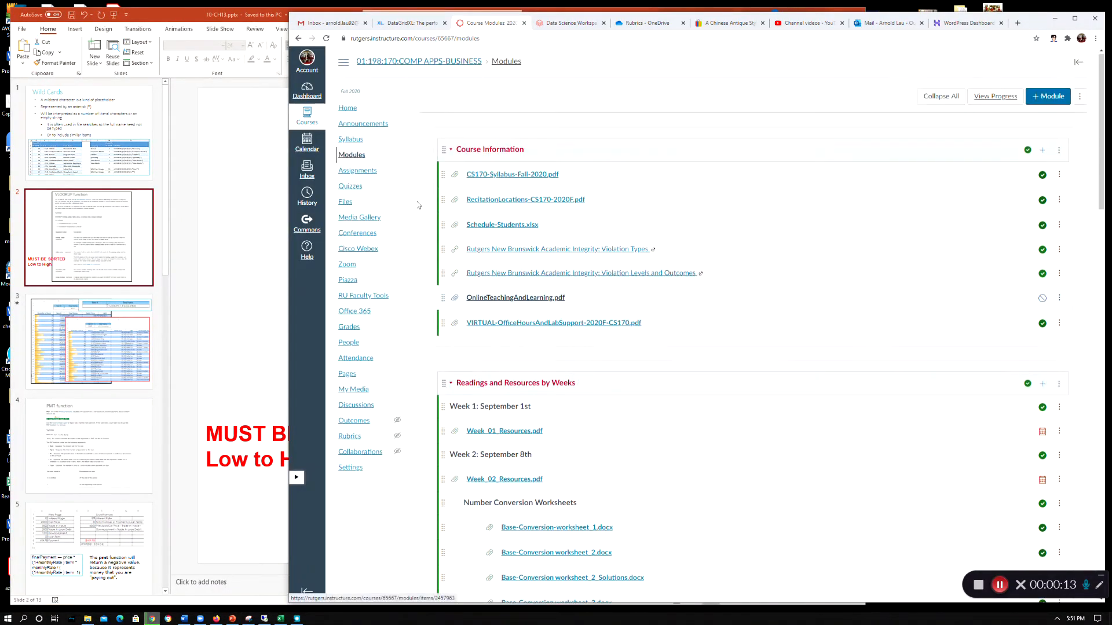
scroll(454, 251, "down", 7)
scroll(453, 250, "down", 5)
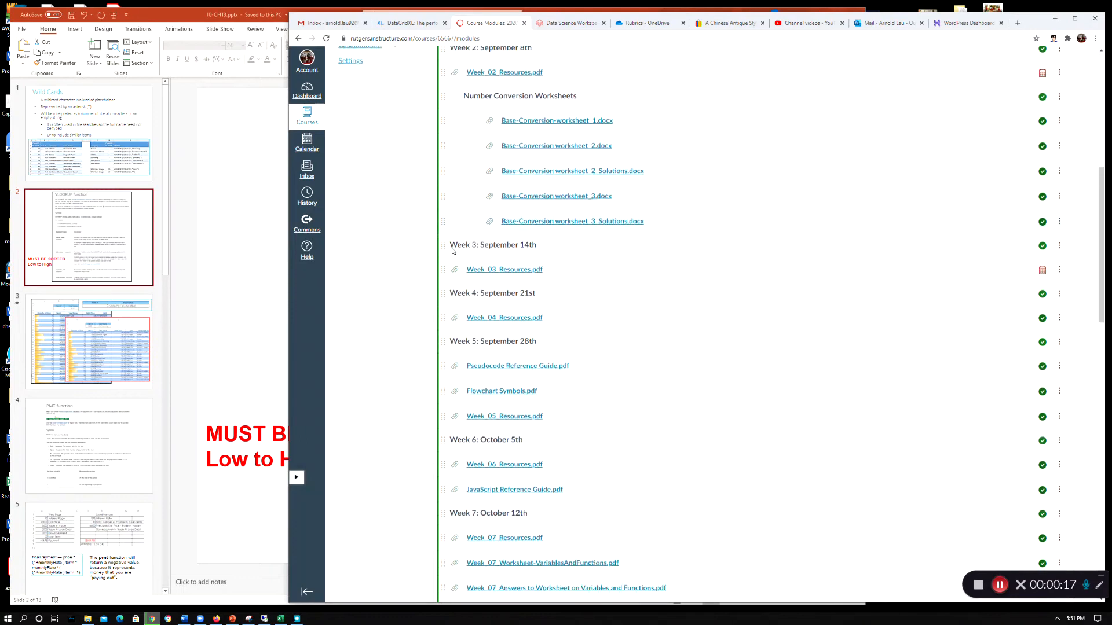
scroll(458, 257, "down", 4)
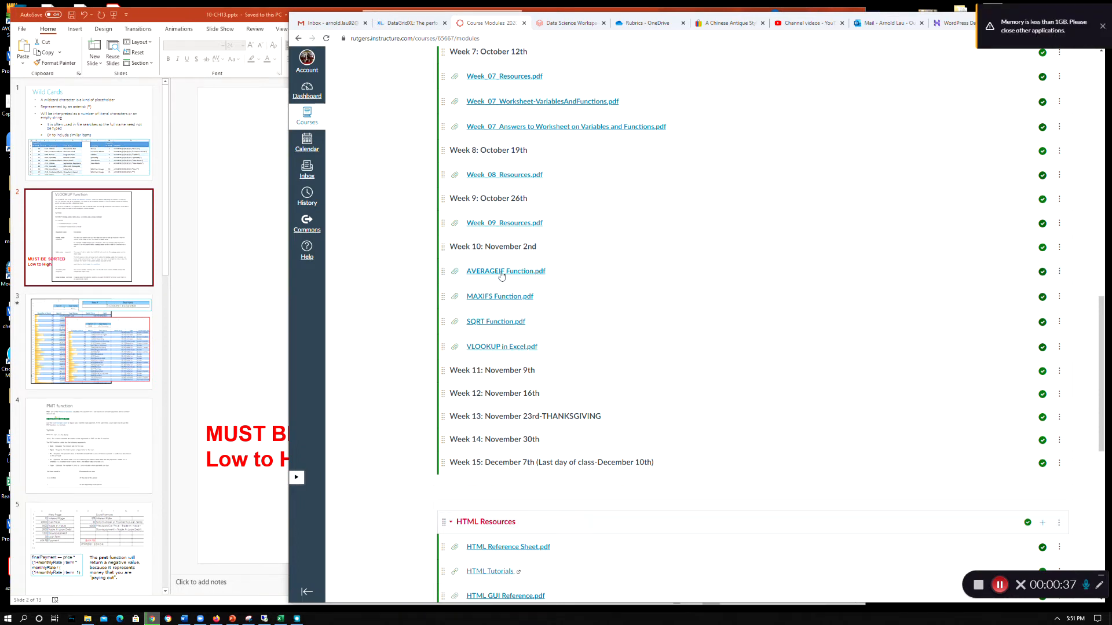
scroll(502, 283, "down", 9)
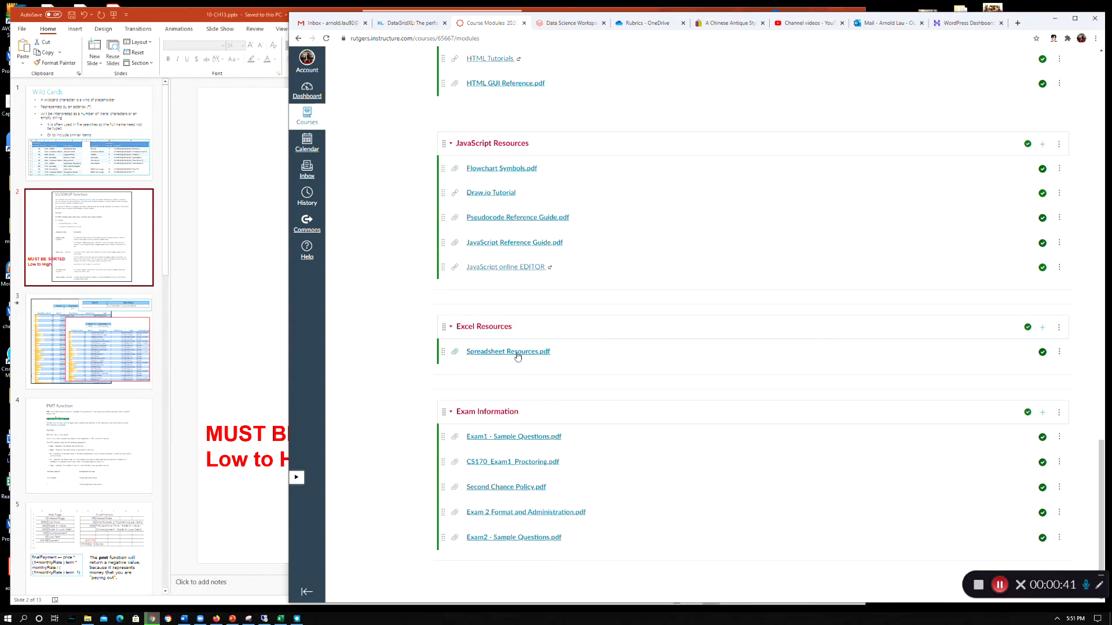
scroll(516, 348, "up", 10)
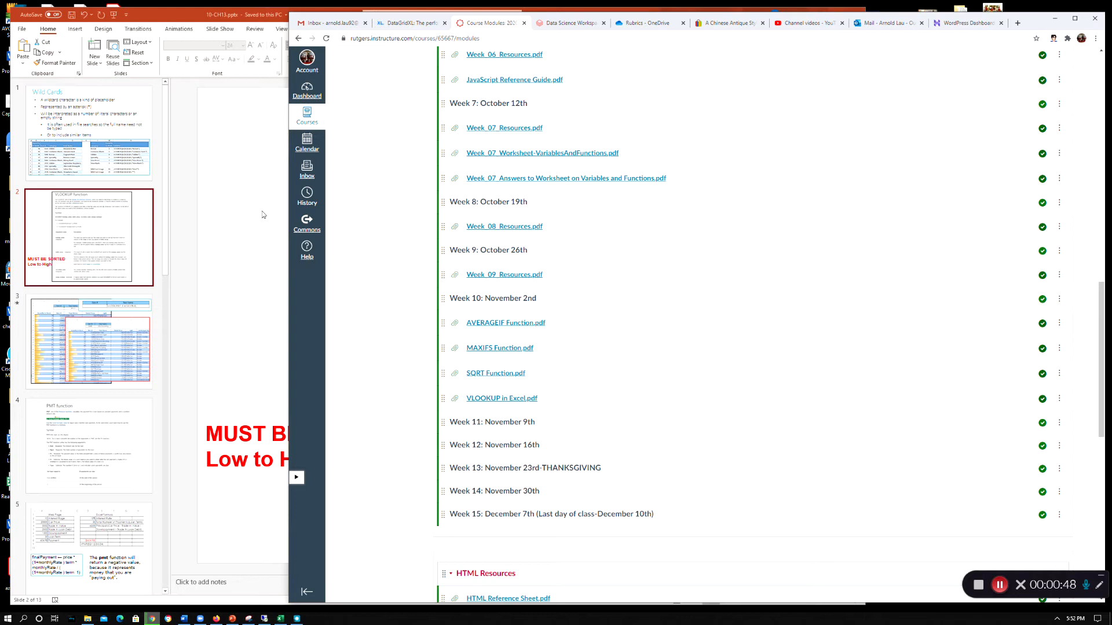
- Switch to the PowerPoint presentation and review the Wild Cards and VLOOKUP function slides
left_click(177, 19)
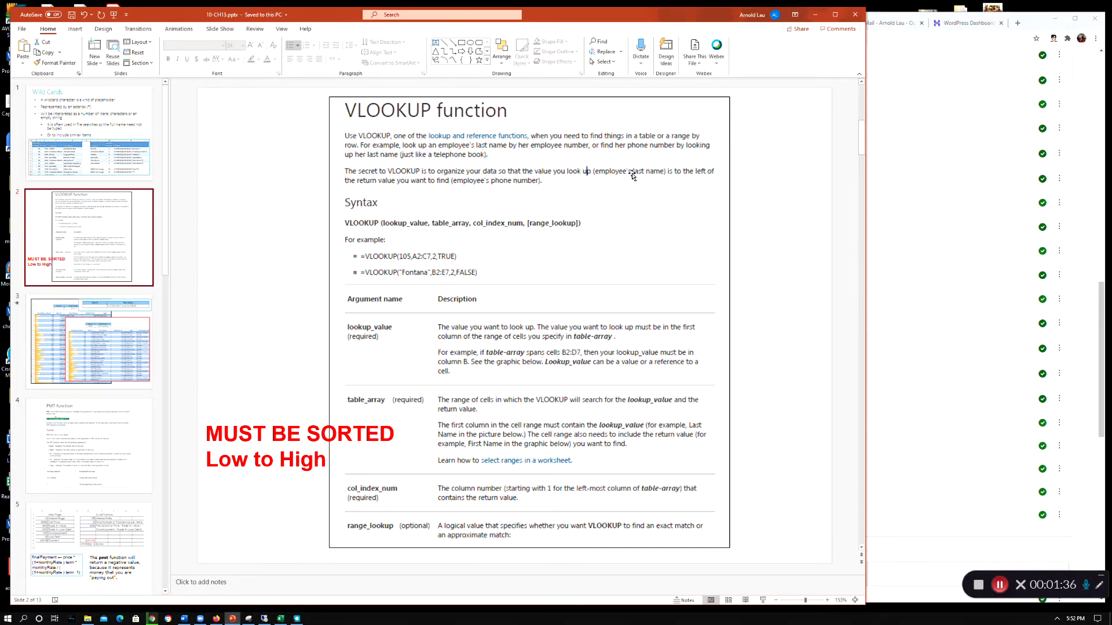
scroll(636, 186, "up", 1)
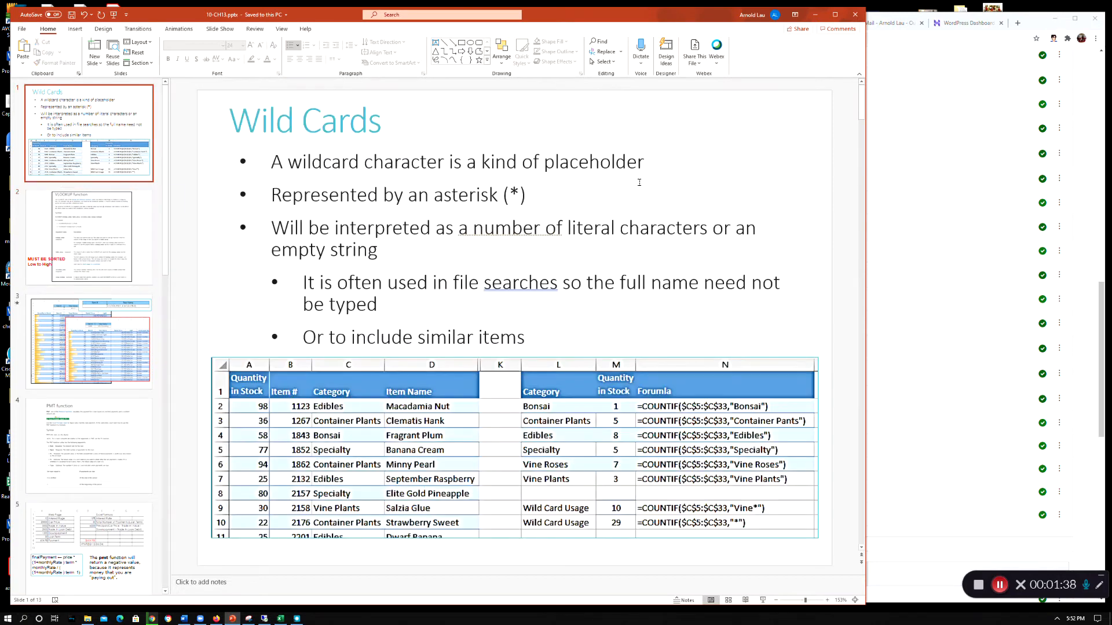
scroll(637, 207, "down", 2)
scroll(637, 207, "up", 2)
scroll(637, 207, "down", 1)
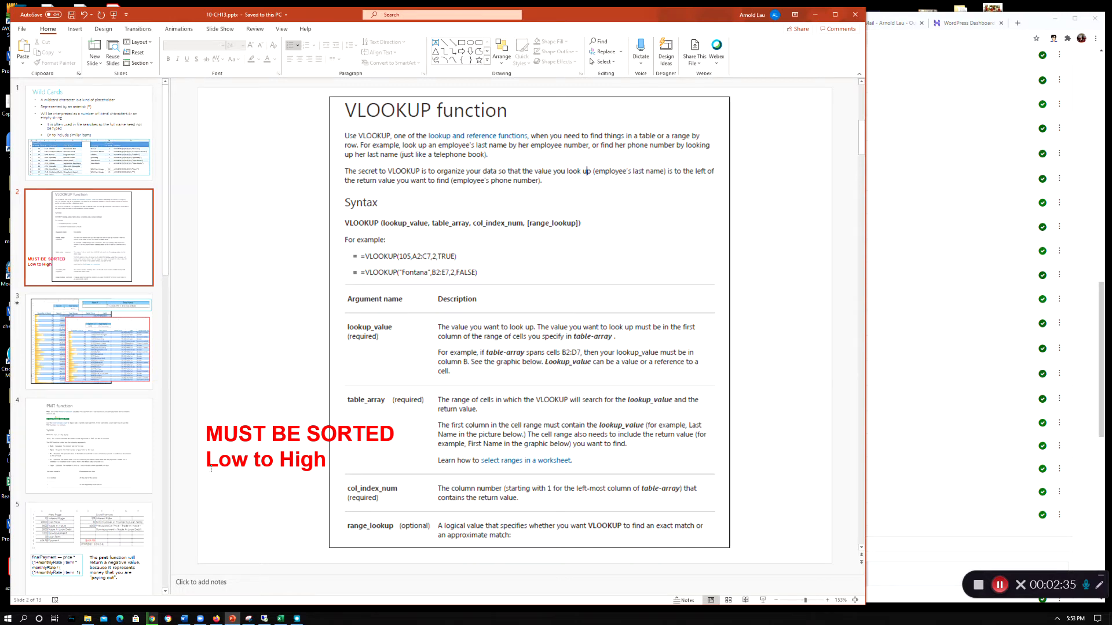
- Switch to the Excel workbook and widen its window to show more columns of Sheet1
left_click(280, 619)
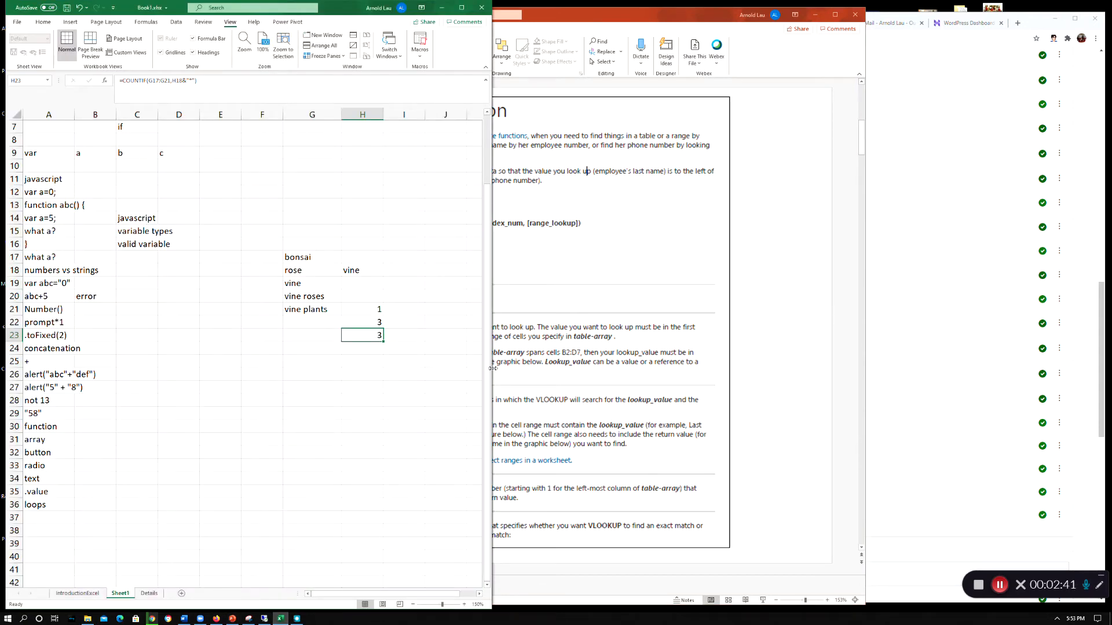
left_click_drag(492, 369, 937, 348)
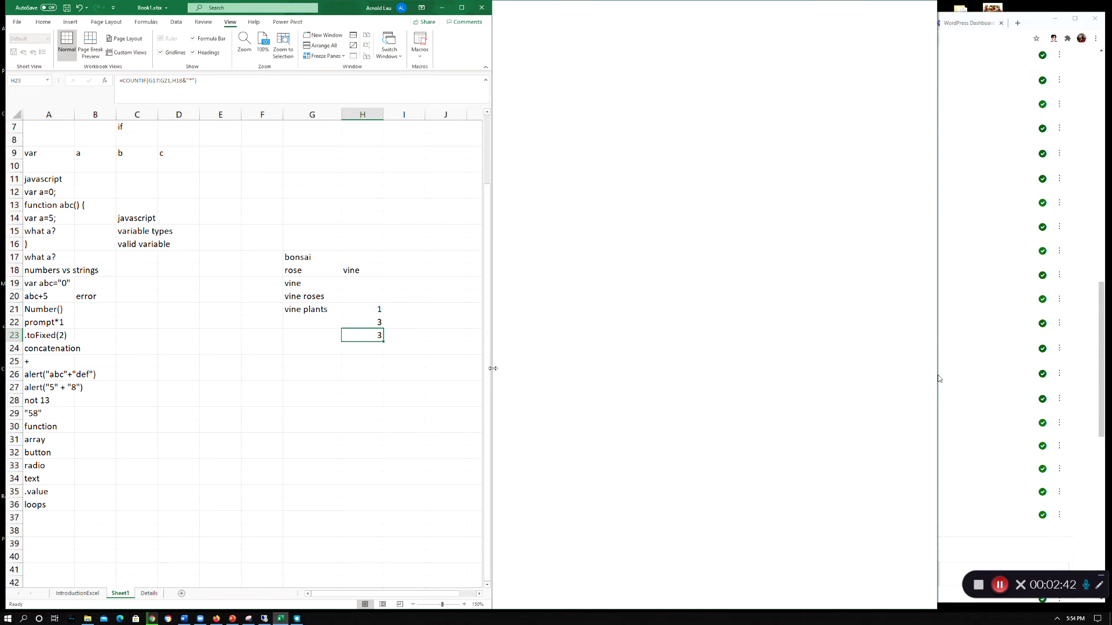
left_click(525, 324)
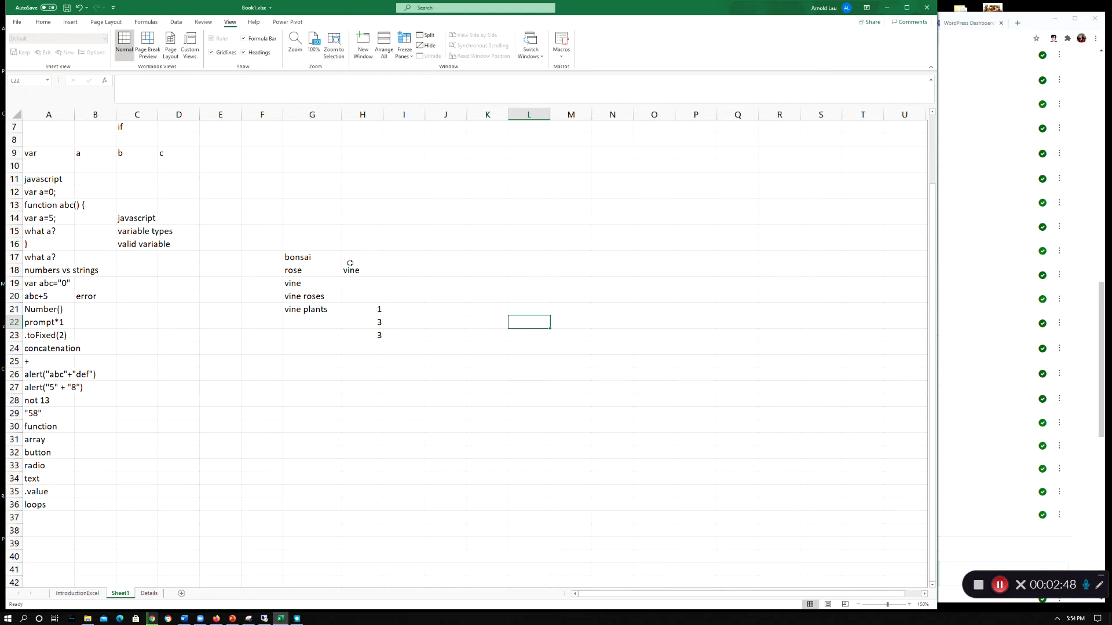
- Enter the column header Pizza in cell N14
key("Up")
key("Up")
key("Up")
key("Up")
key("Up")
key("Up")
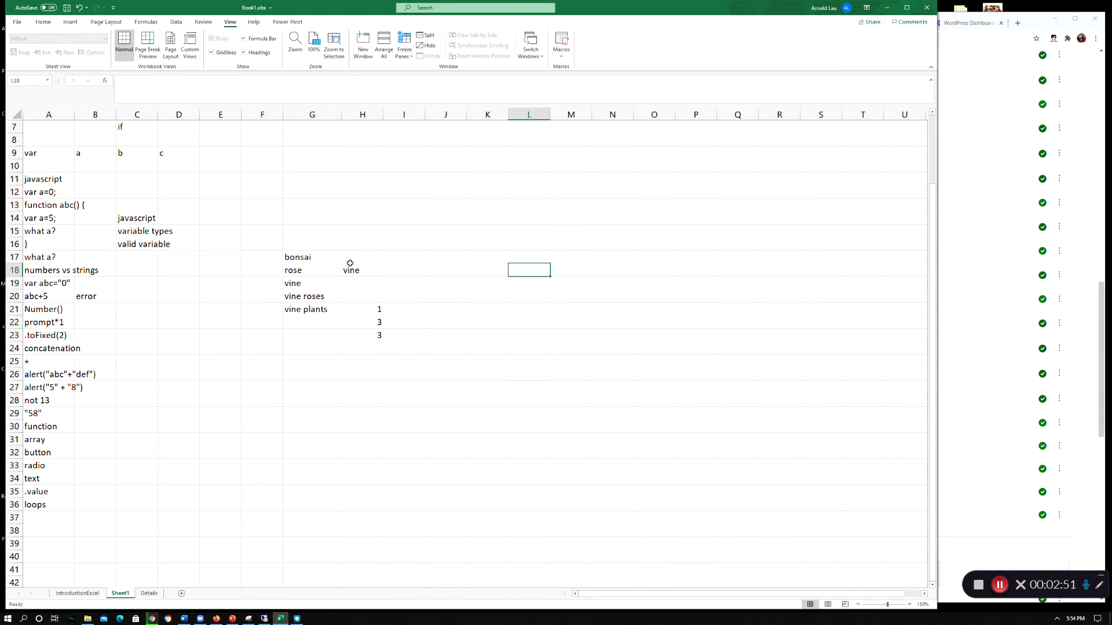
key("Right")
key("Right")
key("Up")
key("Up")
key("Up")
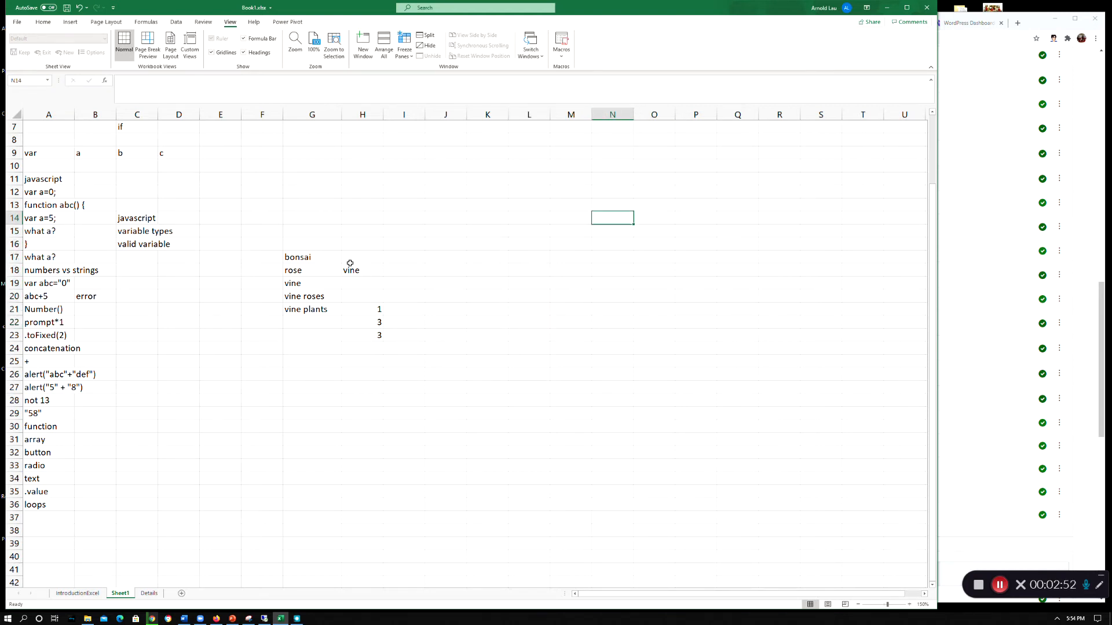
key("Down")
type("Pizza")
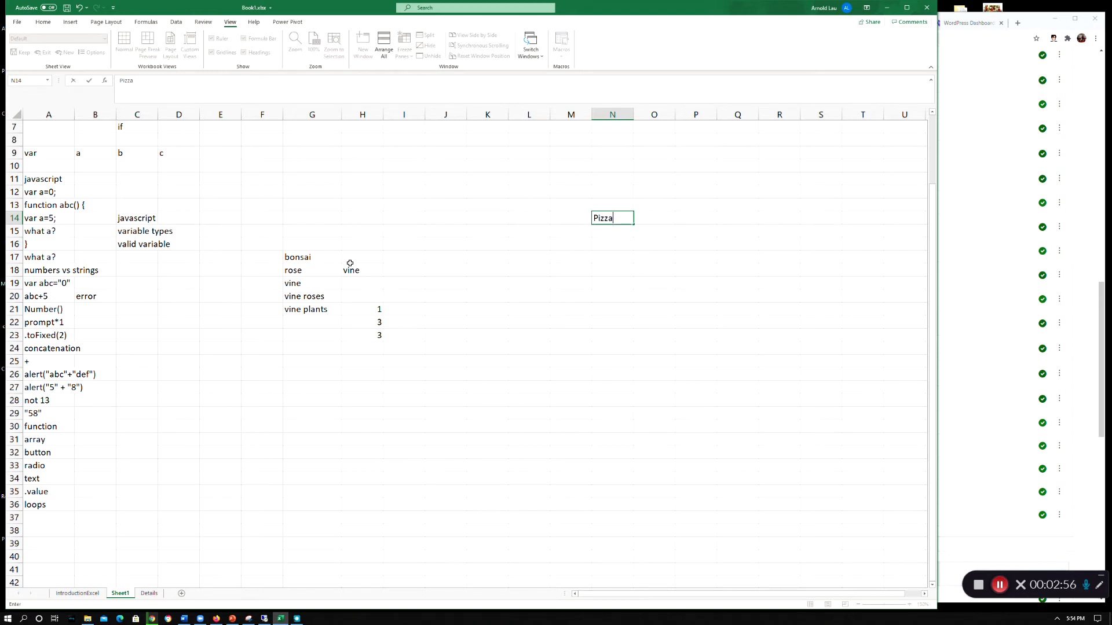
key("Return")
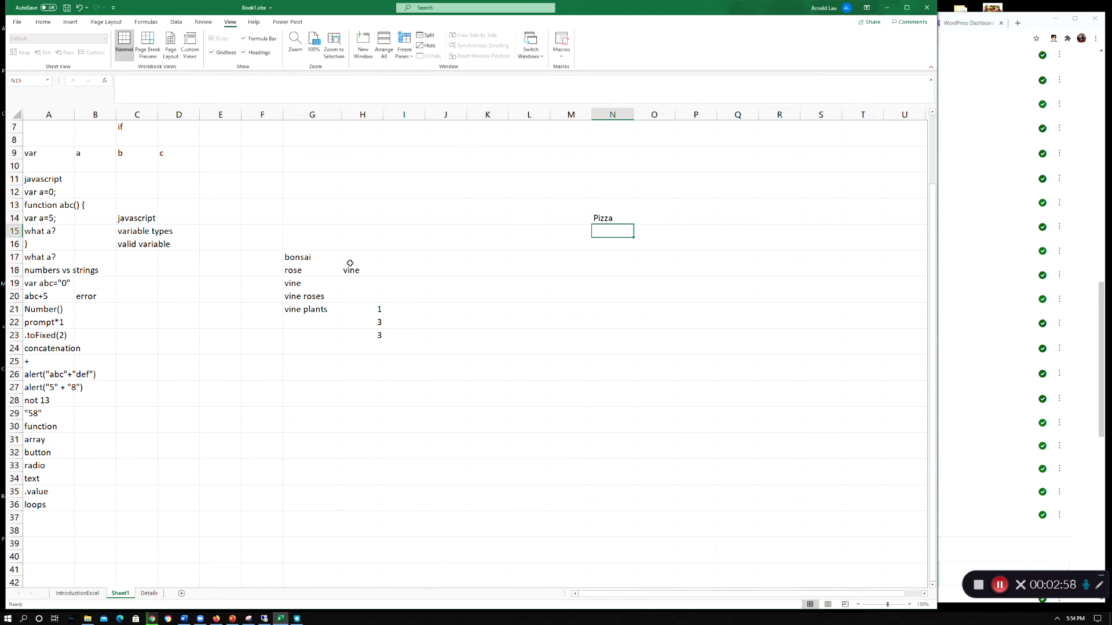
- Enter the pizza quantities 1 and 5 in cells N15 and N16
type("1")
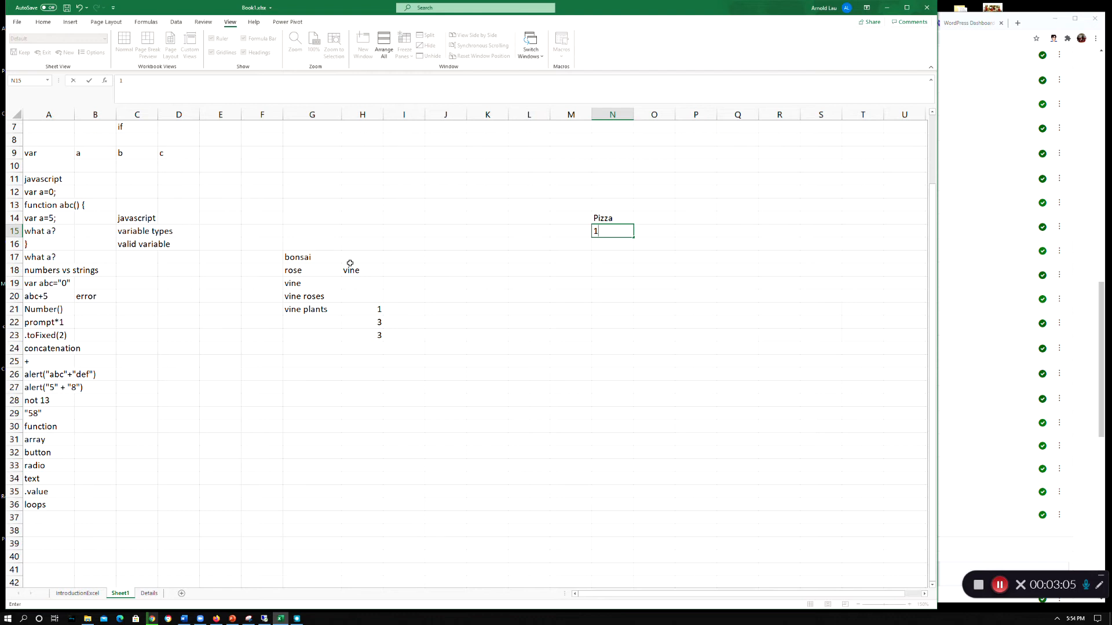
key("Return")
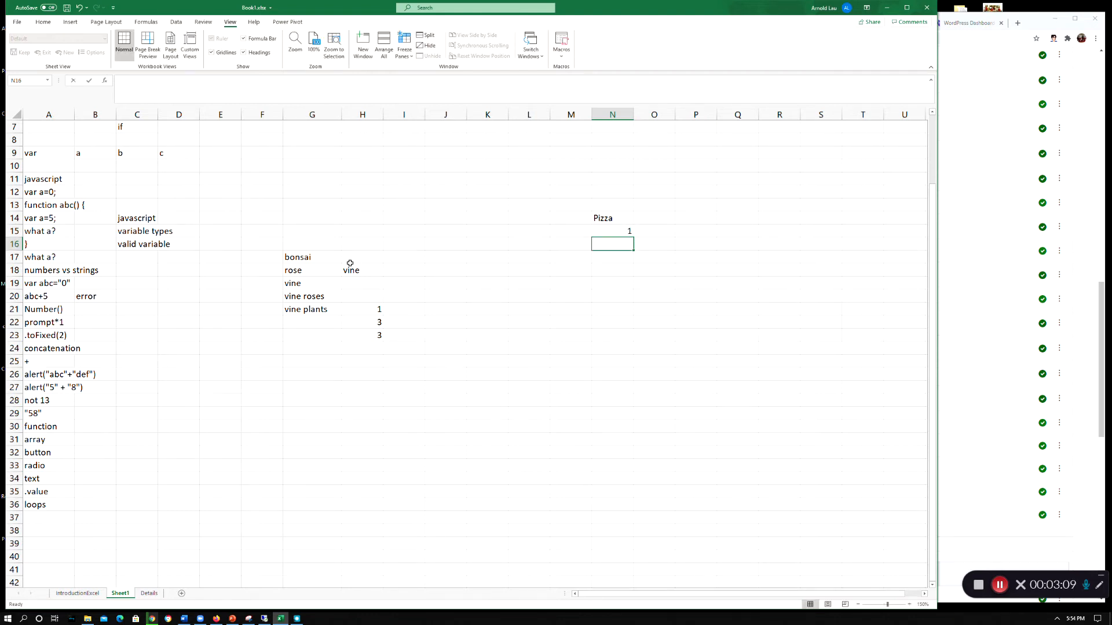
type("5")
key("Return")
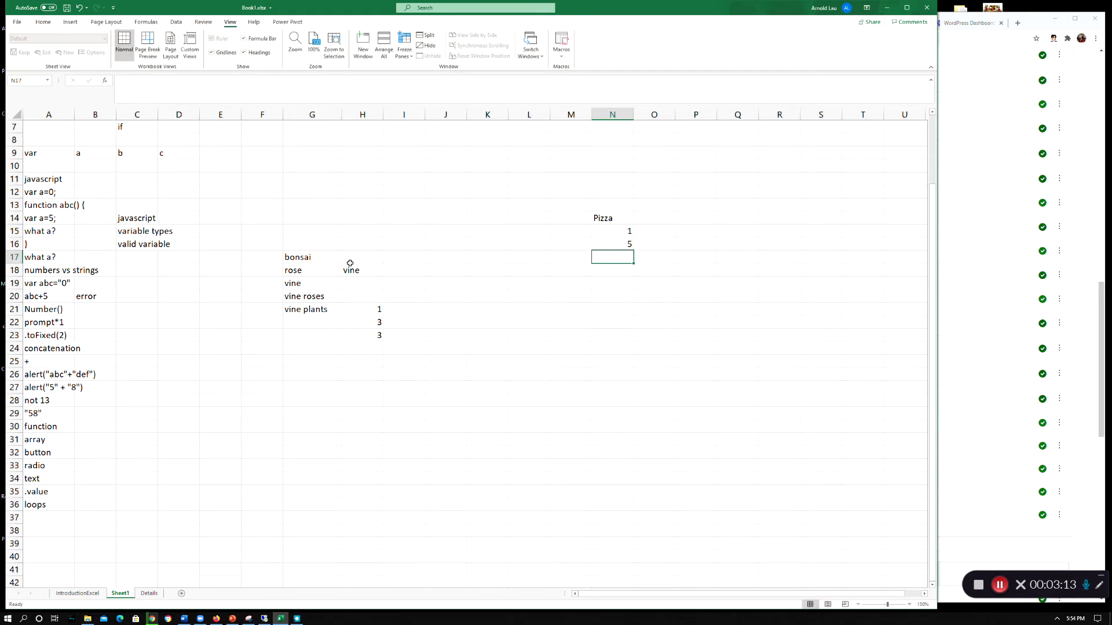
- Enter 10.00 as the price for one pizza in O15 and add the header Cost in O14
key("Up")
key("Up")
key("Right")
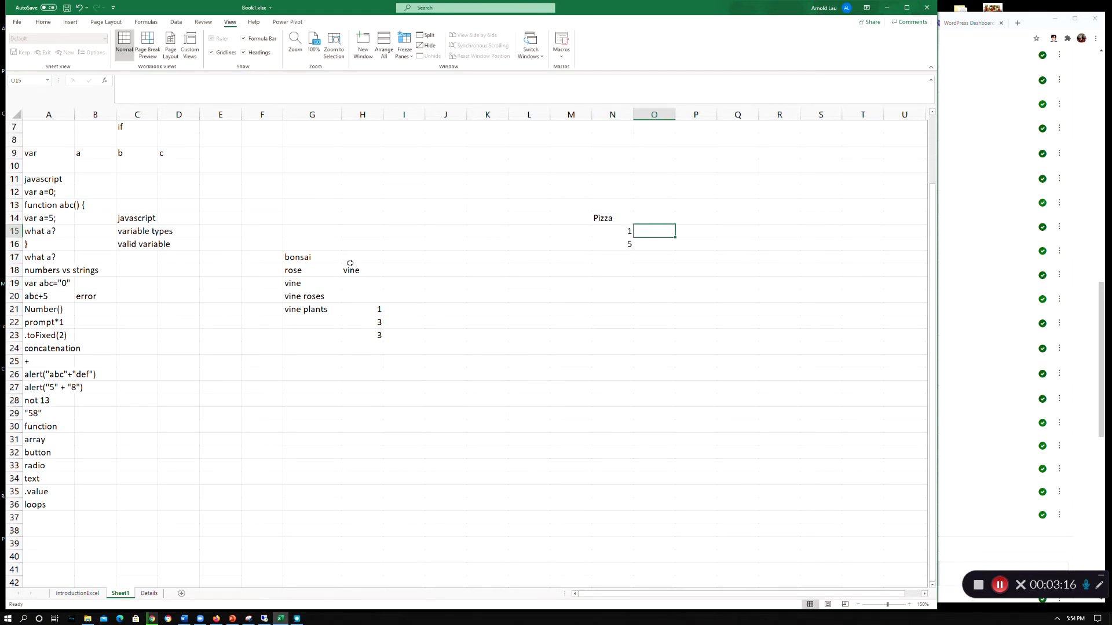
type("10.00")
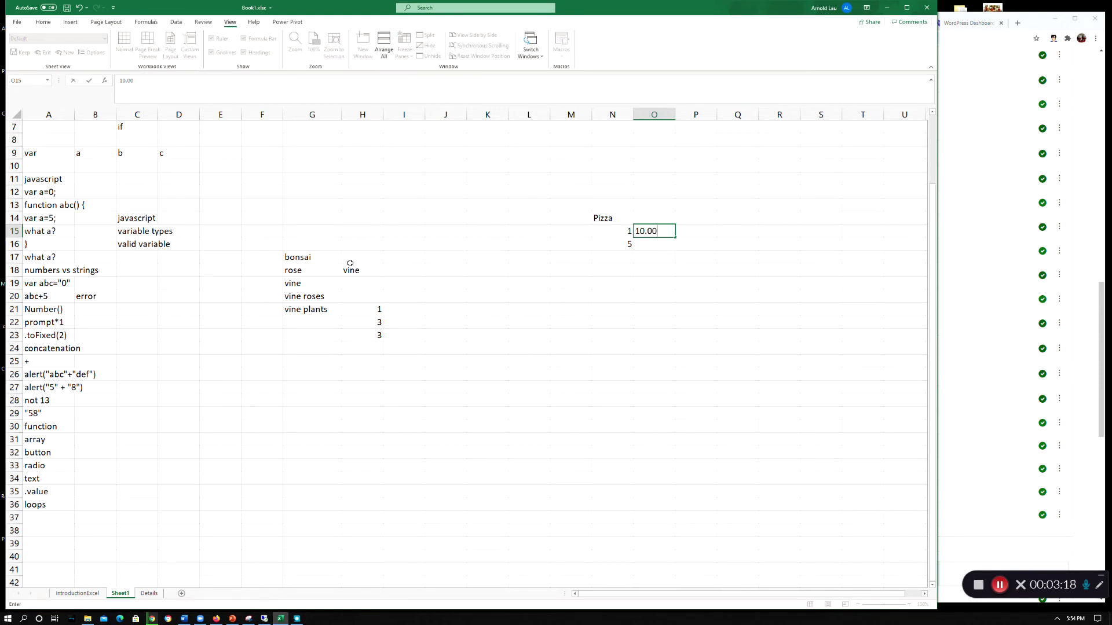
key("Return")
key("Up")
key("Up")
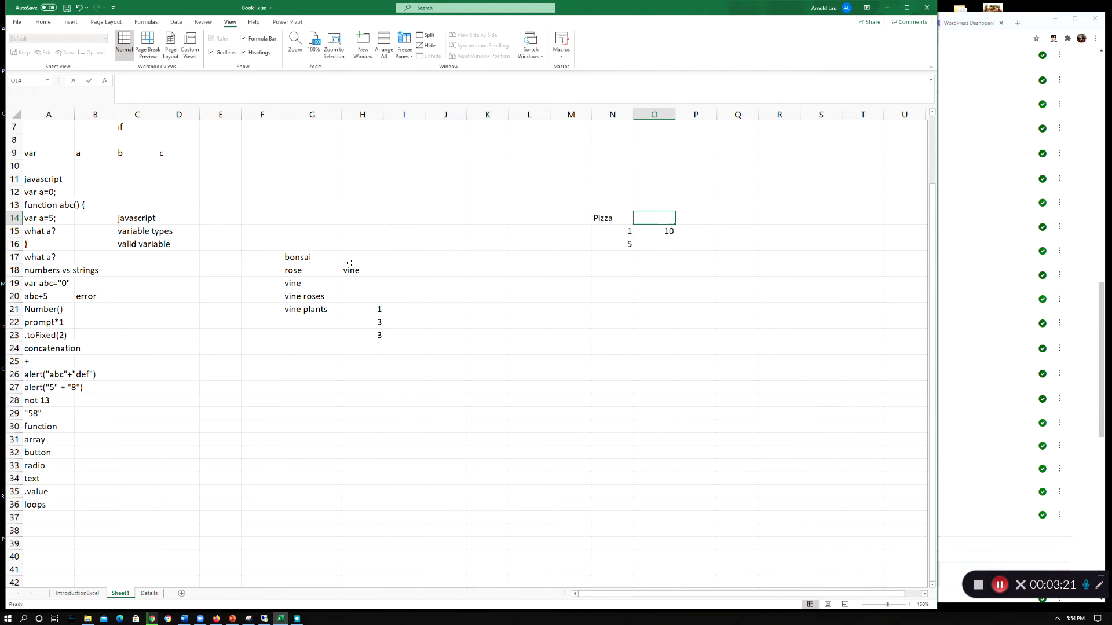
type("Cost")
key("Return")
- Add 10 as the third pizza quantity in cell N17
key("Return")
key("Return")
key("Left")
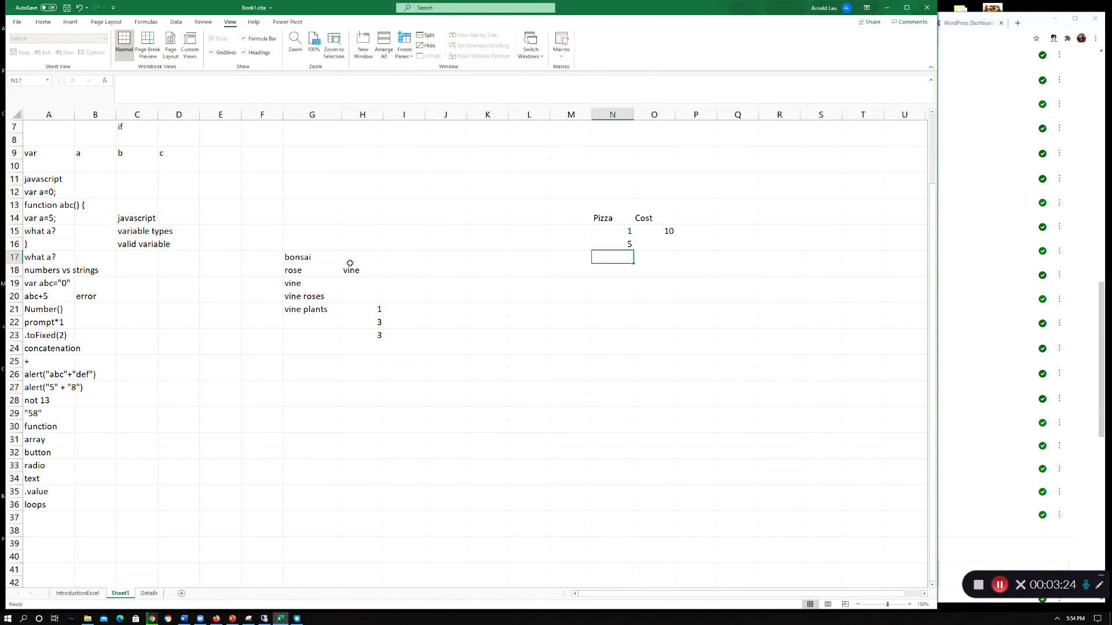
type("1")
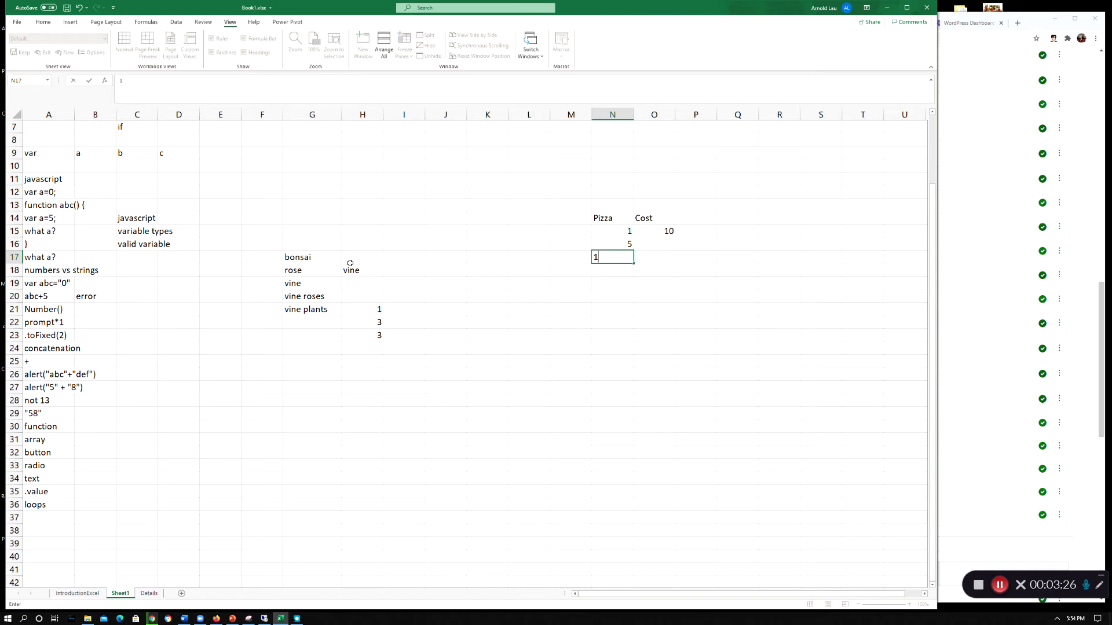
type("0")
key("Return")
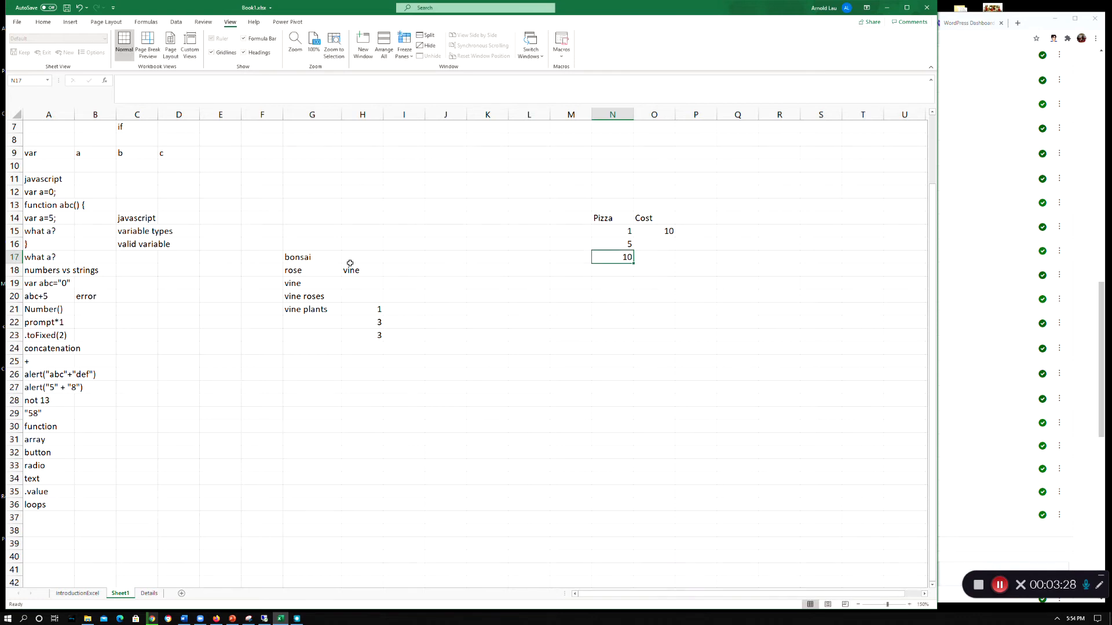
- Enter 9 in O16 as the cost for the quantity of 5 pizzas
key("Up")
key("Up")
key("Right")
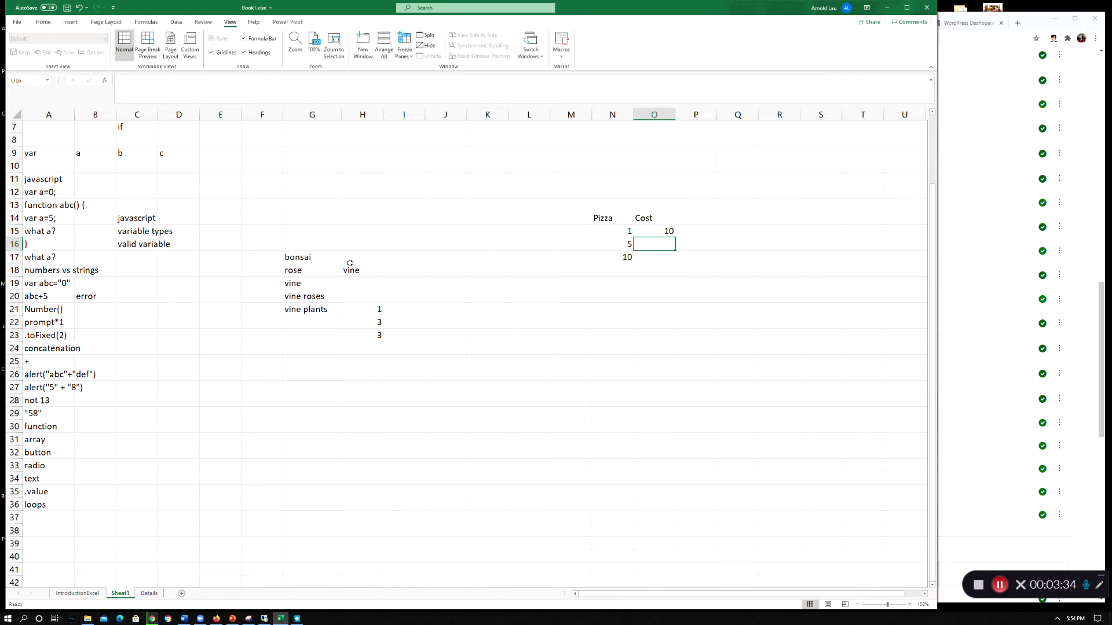
type("9")
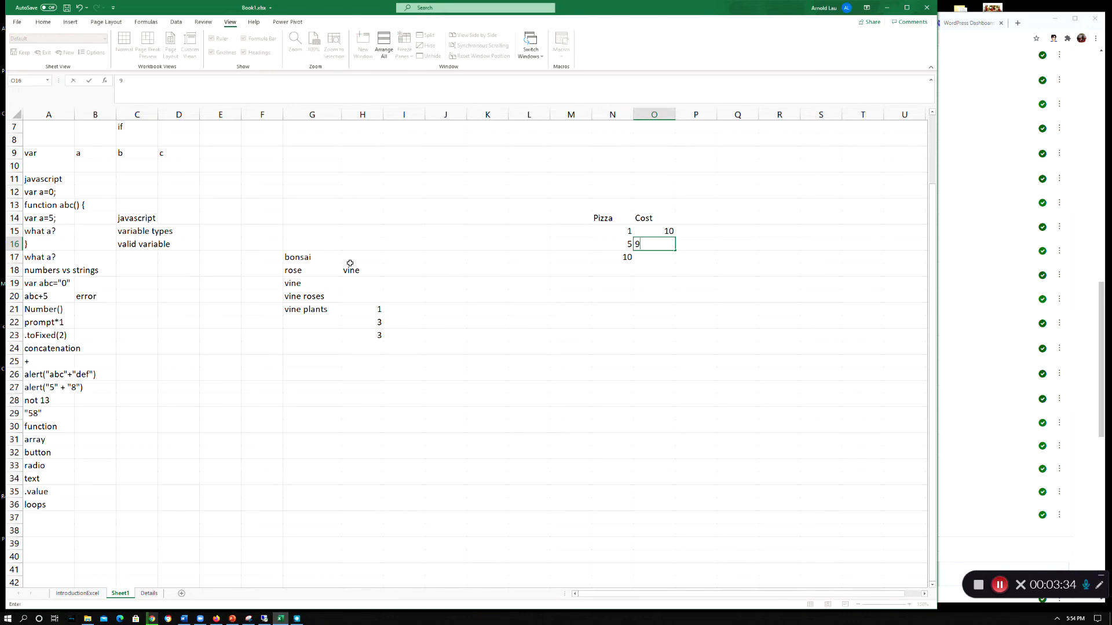
key("Return")
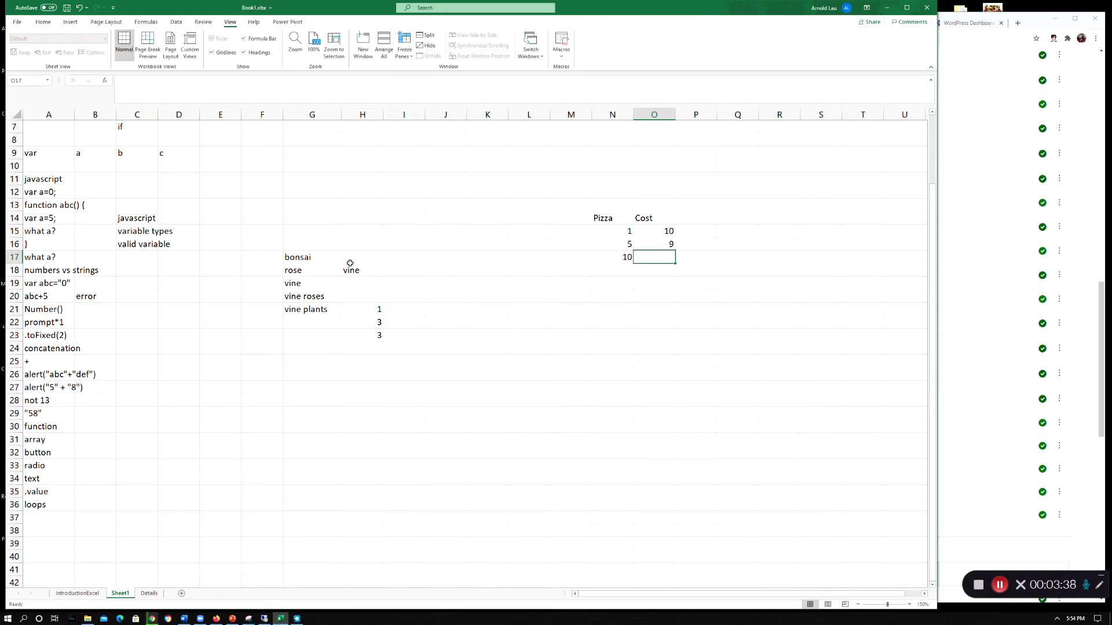
- Add 20 as the fourth pizza quantity in cell N18
key("Return")
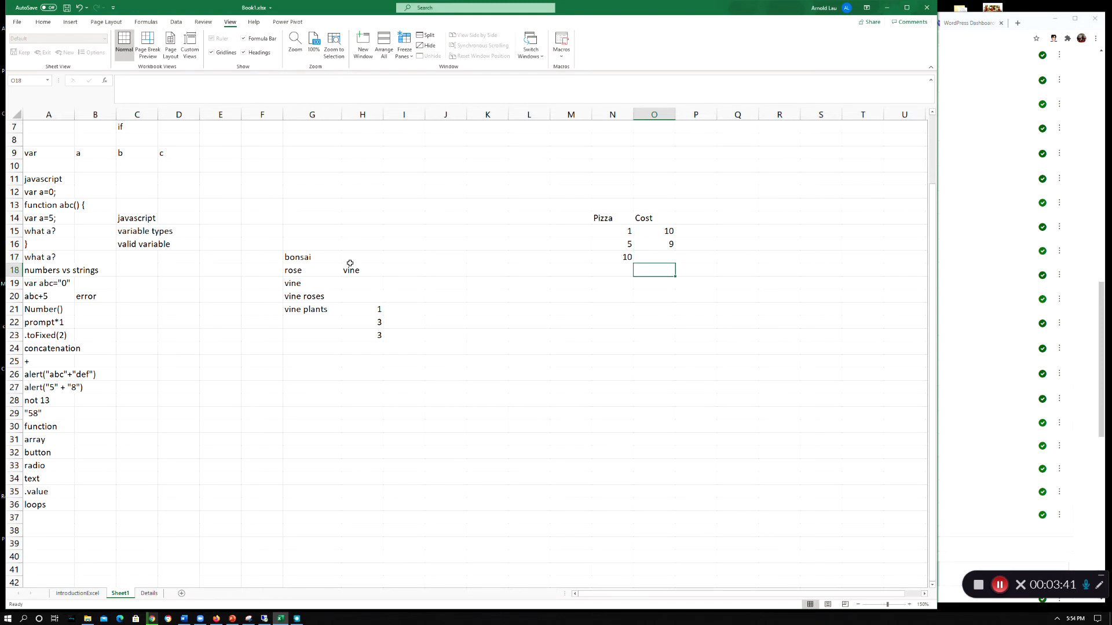
key("Left")
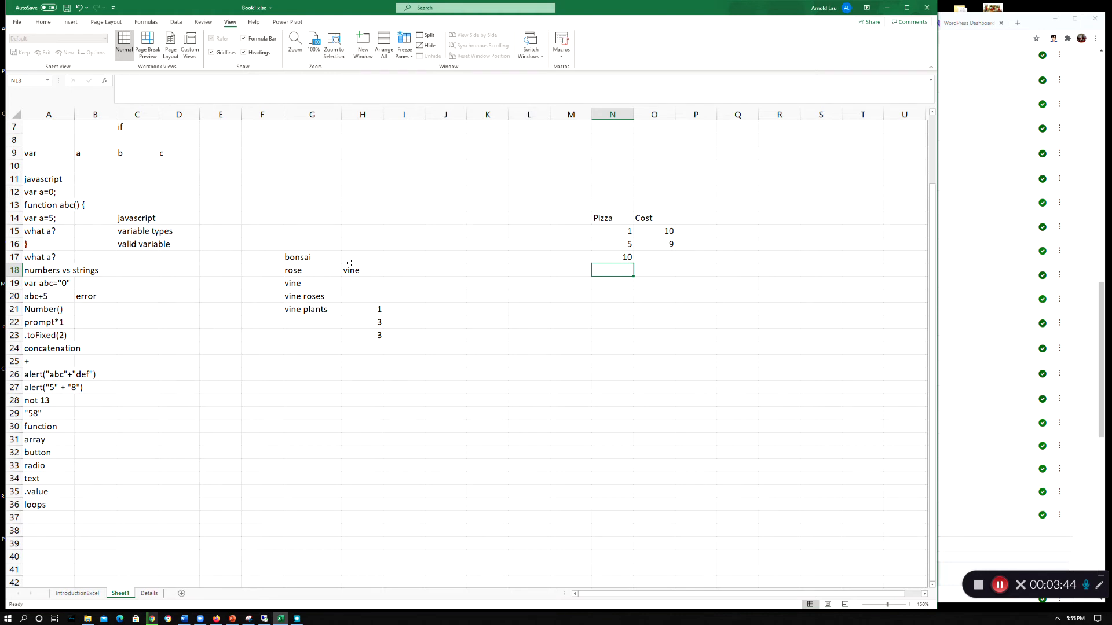
type("20")
key("ctrl+Return")
- Enter the costs 8 and 7 in cells O17 and O18 for the quantities 10 and 20
key("Up")
key("Right")
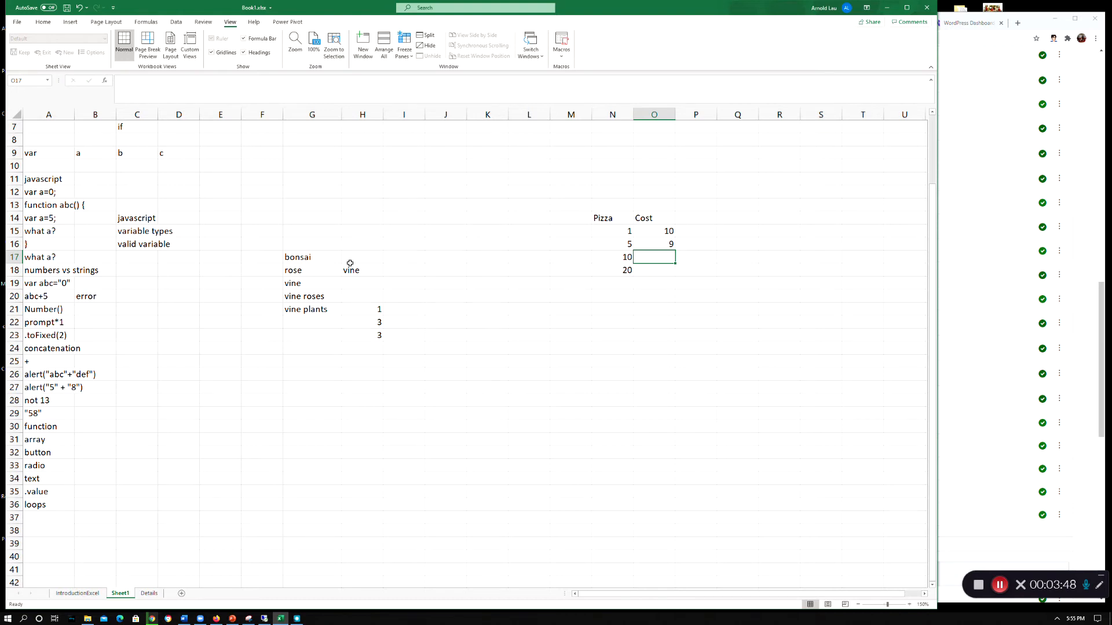
type("8")
key("Return")
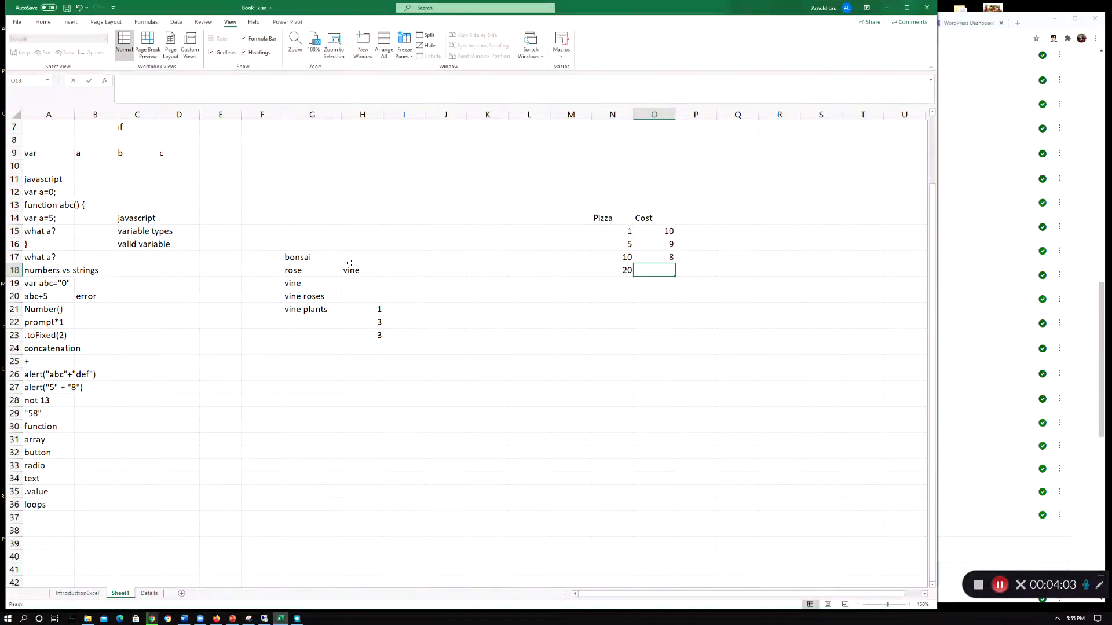
type("7")
key("Return")
- Examine the quantities and costs in the pizza table, going through the cells of N14:O18
key("Left")
key("Up")
key("Up")
key("Up")
key("Up")
key("Down")
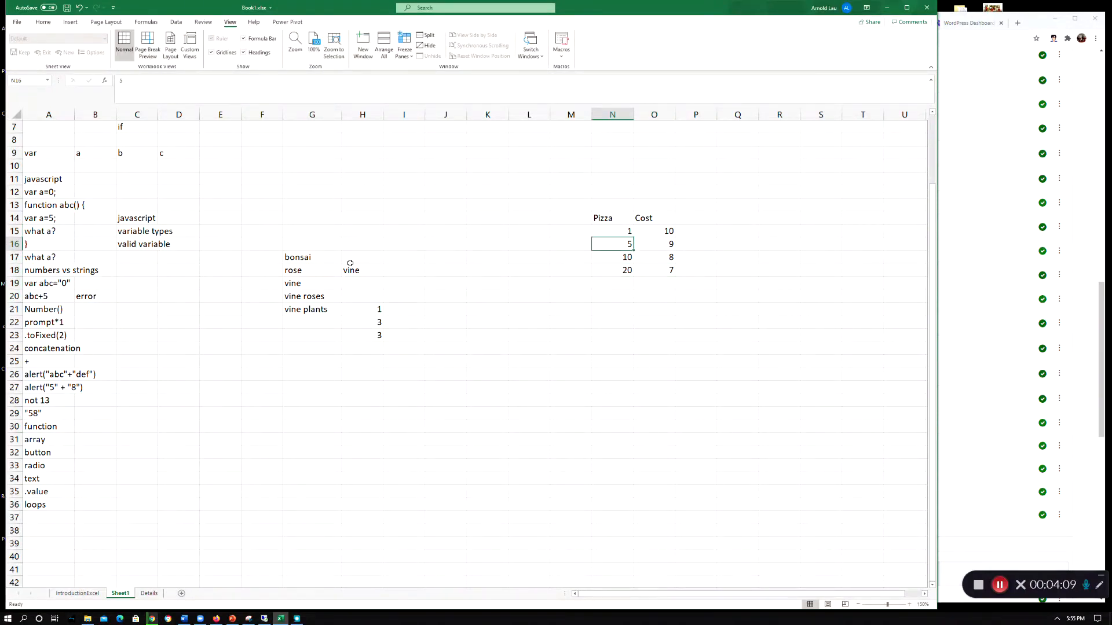
key("Up")
key("Up")
key("Down")
key("Down")
key("Down")
key("Down")
key("Down")
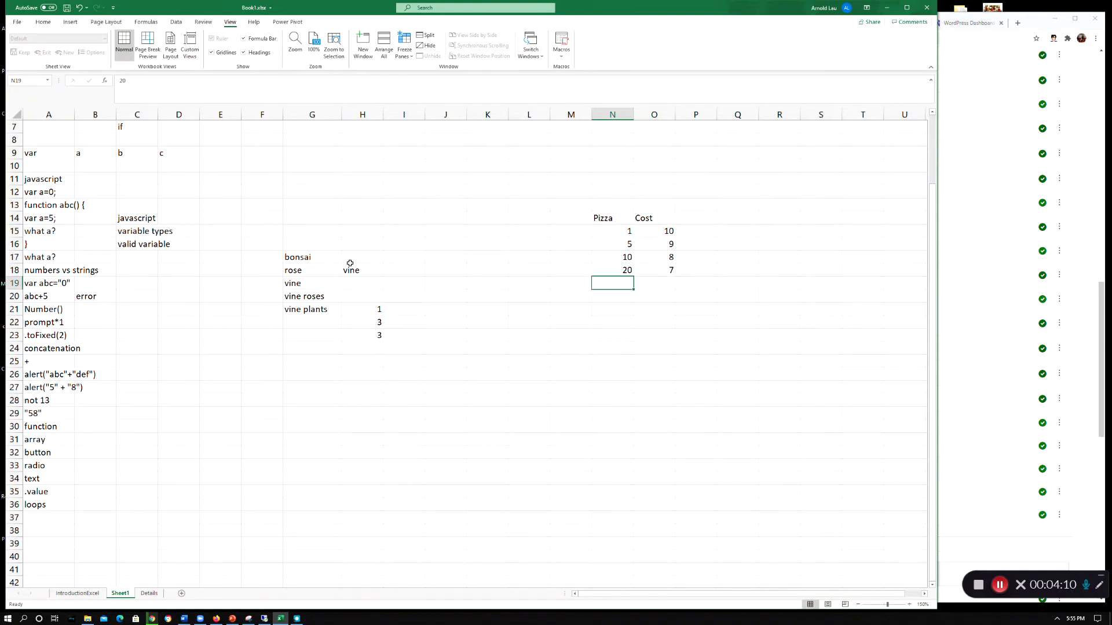
key("Up")
key("Up")
key("Right")
key("Right")
key("Left")
key("Up")
key("Up")
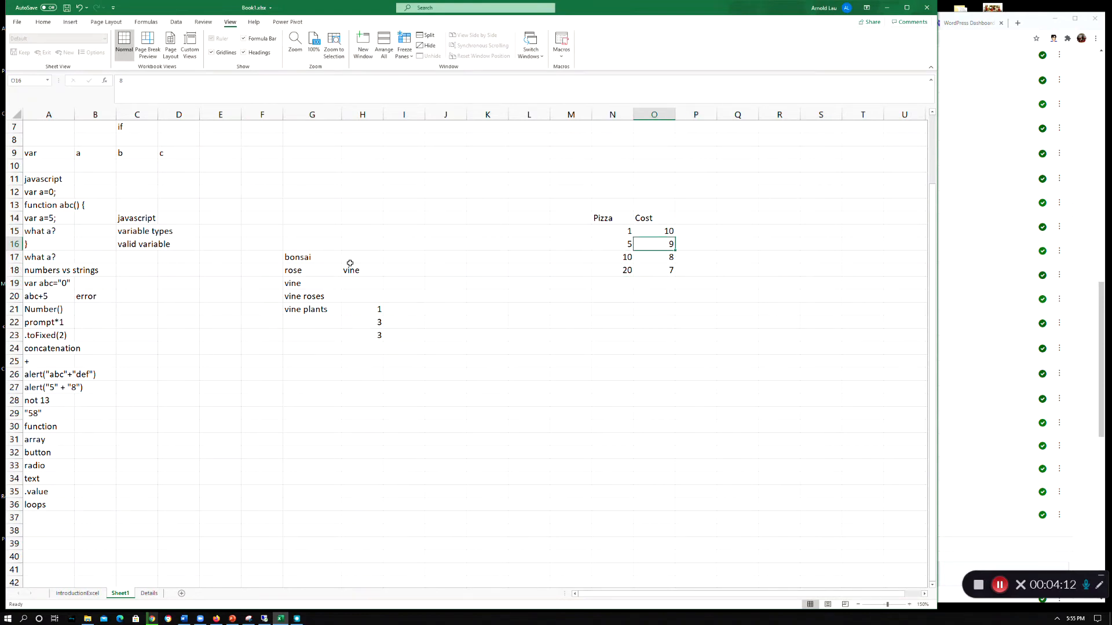
key("Up")
key("Down")
key("Down")
key("Down")
key("Down")
key("Down")
key("Up")
key("Up")
key("Up")
key("Up")
key("Up")
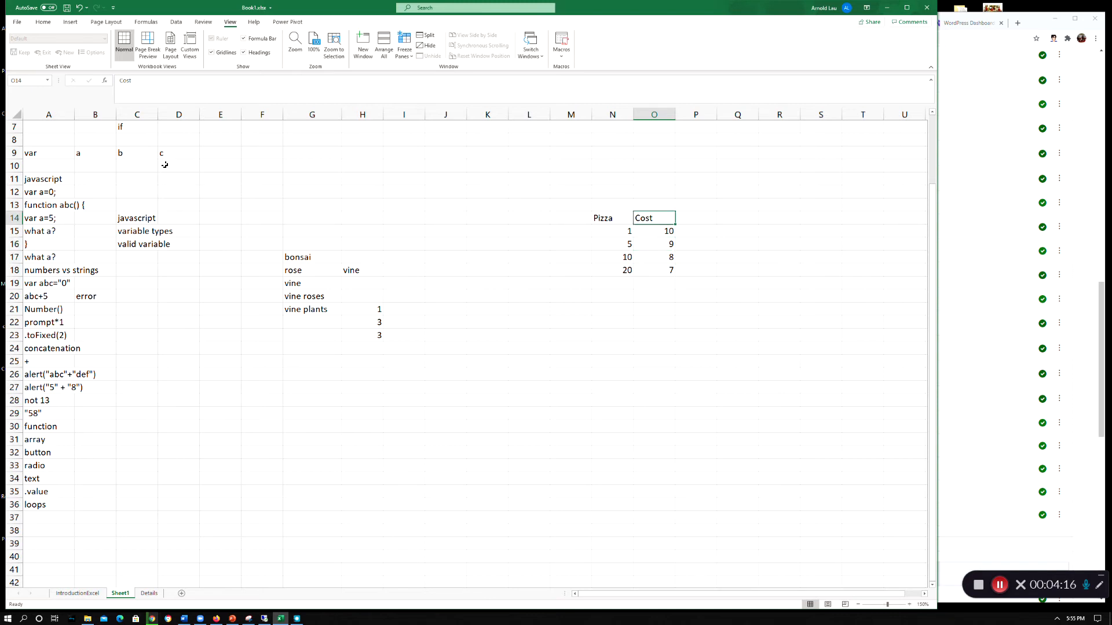
- Change the cost header in O14 to "Unit Cost"
left_click(120, 81)
type("Unit")
key("Return")
- Start an order table to the left of the pizza table by entering the header "Customer" in I17
key("Left")
key("Left")
key("Left")
key("Down")
key("Left")
key("Left")
key("Down")
key("Down")
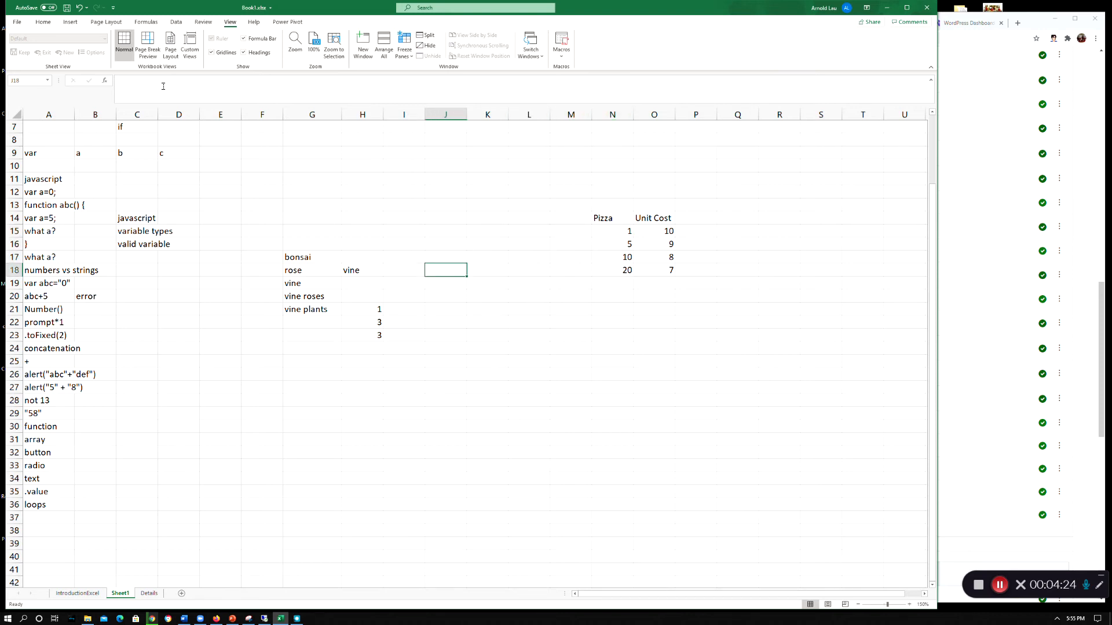
key("Down")
key("Down")
key("Up")
key("Up")
key("Up")
key("Left")
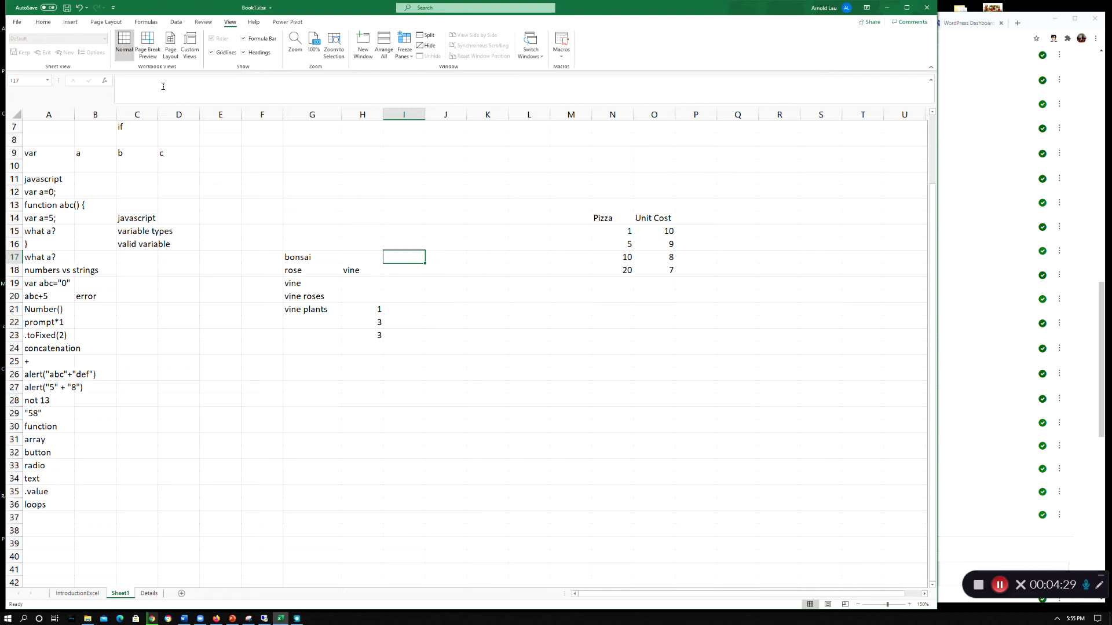
type("Customer")
key("Return")
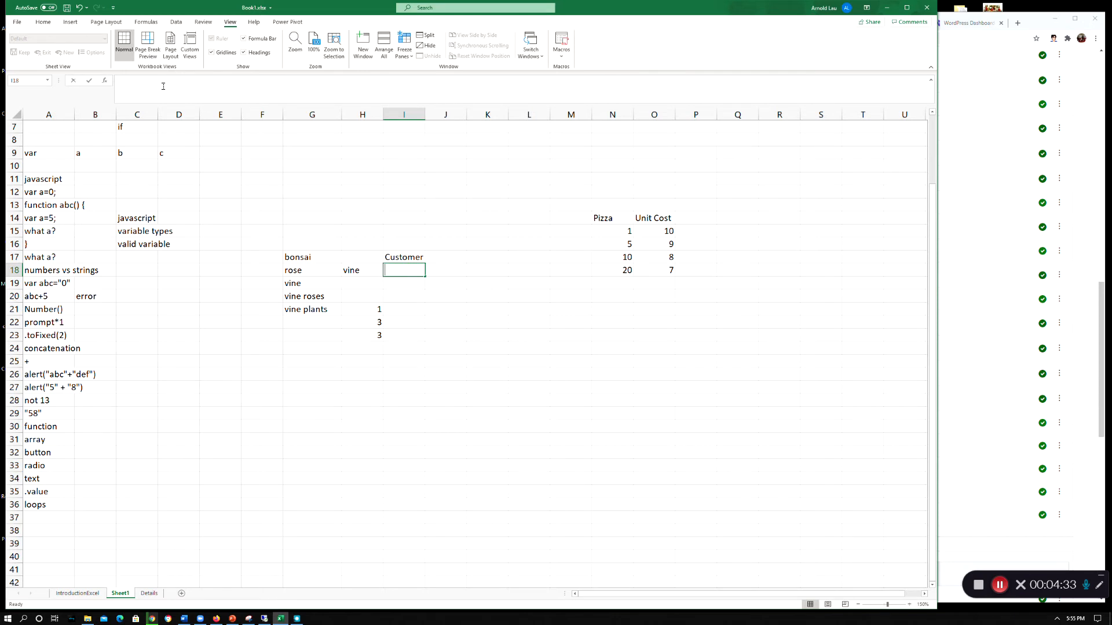
- Enter the first names of two customers in I18 and I19 under the Customer header
type("A")
key("BackSpace")
type("Anne")
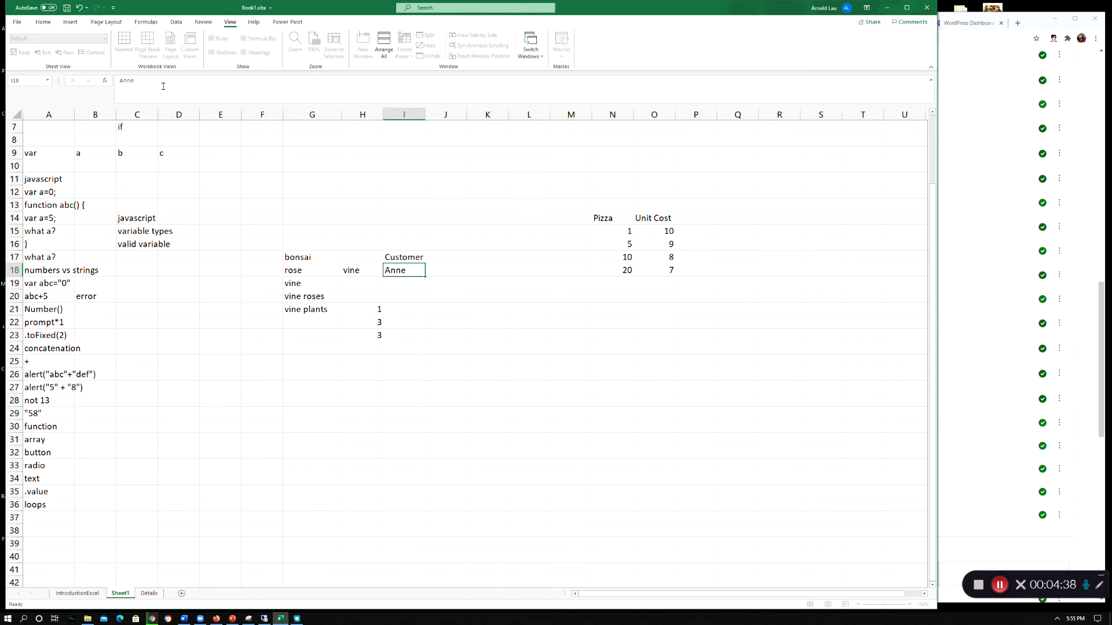
key("Return")
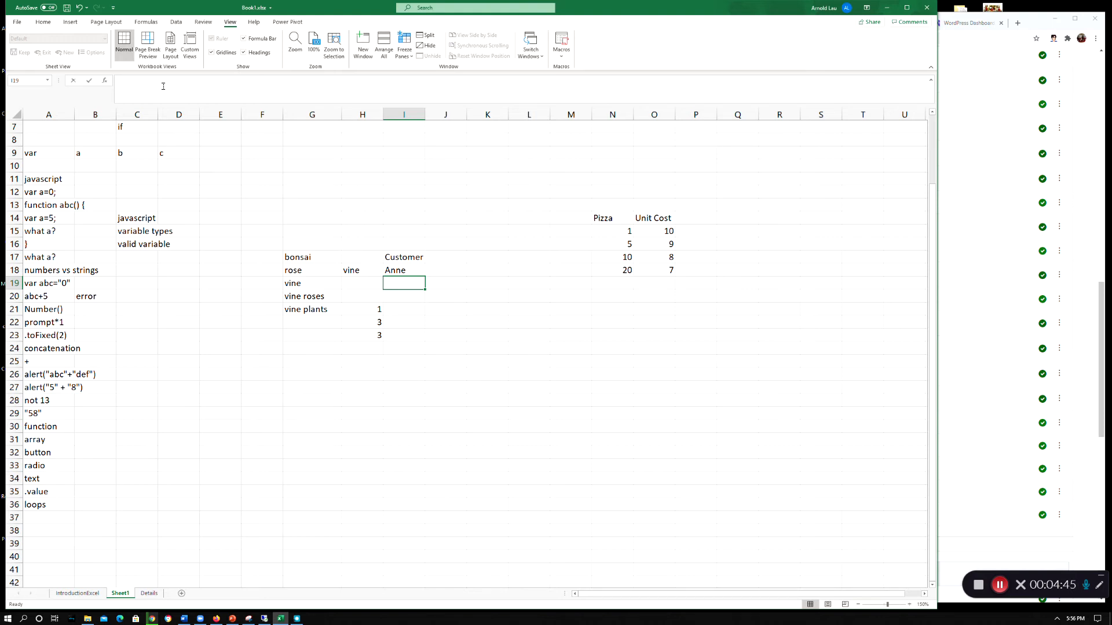
type("Eliza")
key("Return")
- Add the header "Order" in J17 beside the Customer header
key("Up")
key("Up")
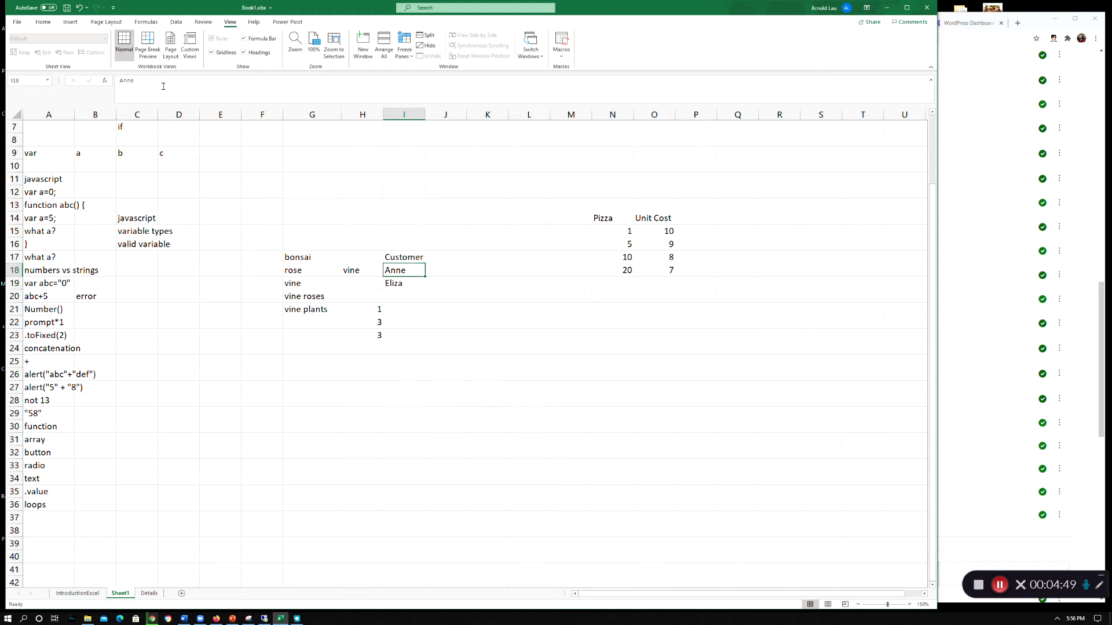
key("Up")
key("Right")
type("order")
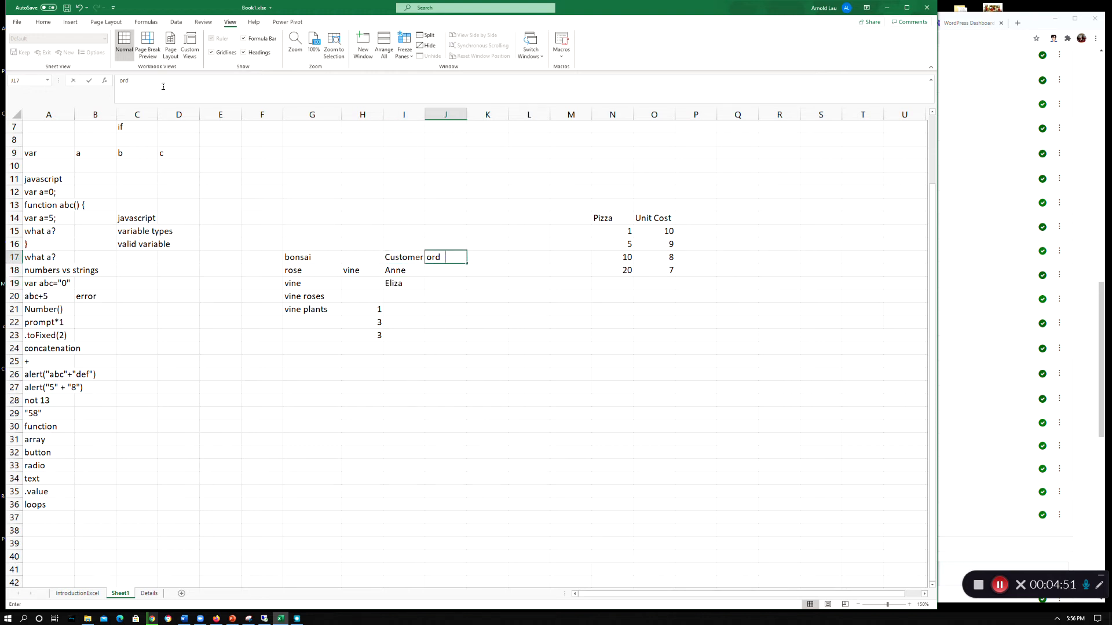
key("BackSpace")
key("BackSpace")
key("BackSpace")
key("BackSpace")
key("BackSpace")
type("Order")
key("Return")
- Add "Team A" as the third customer in I20
key("Down")
key("Down")
key("Left")
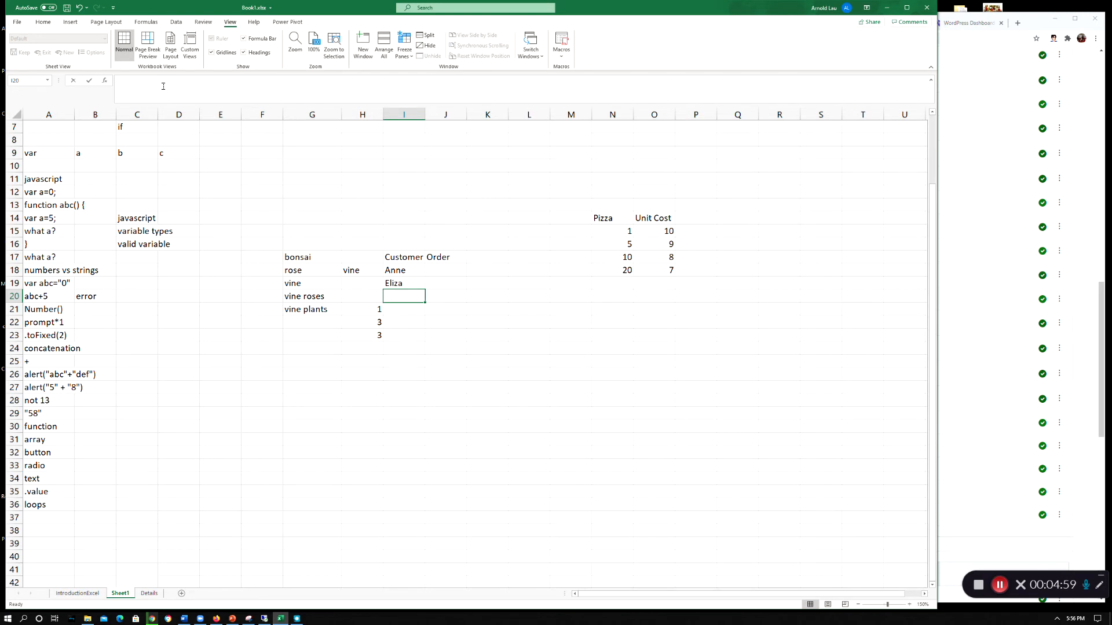
type("Team A")
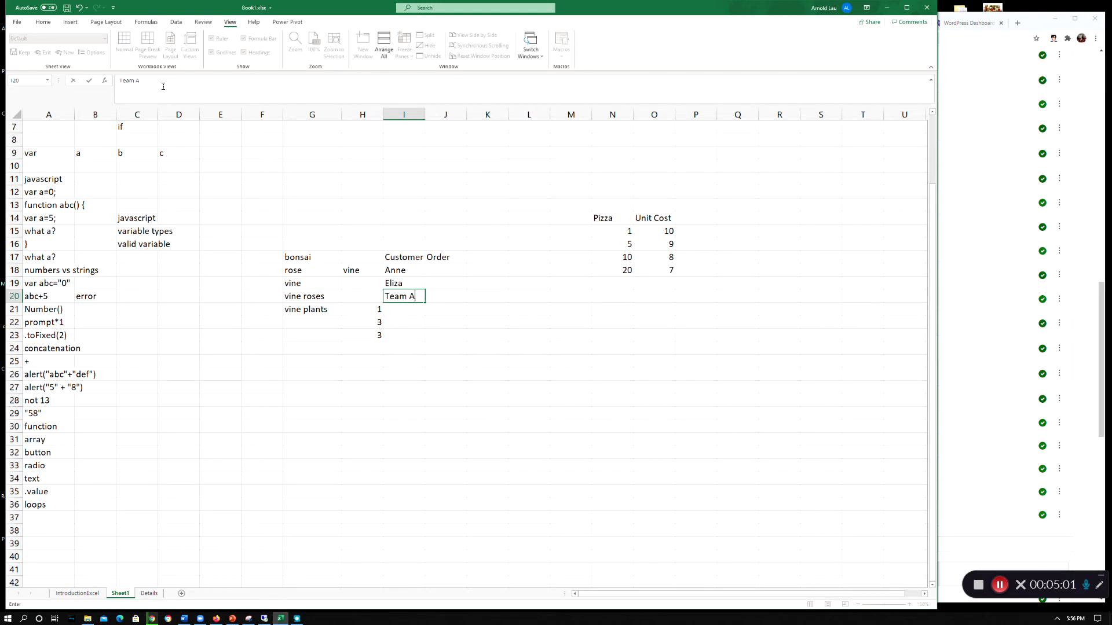
- Enter the order quantities 2, 6 and 35 in J18, J19 and J20 for the three customers
key("Up")
key("Up")
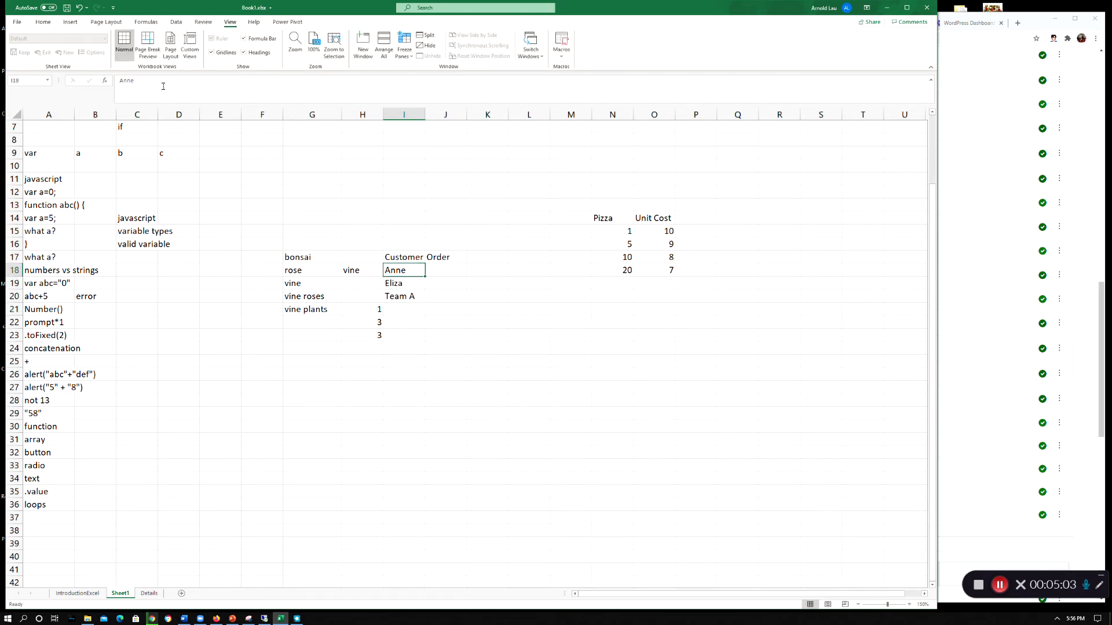
key("Right")
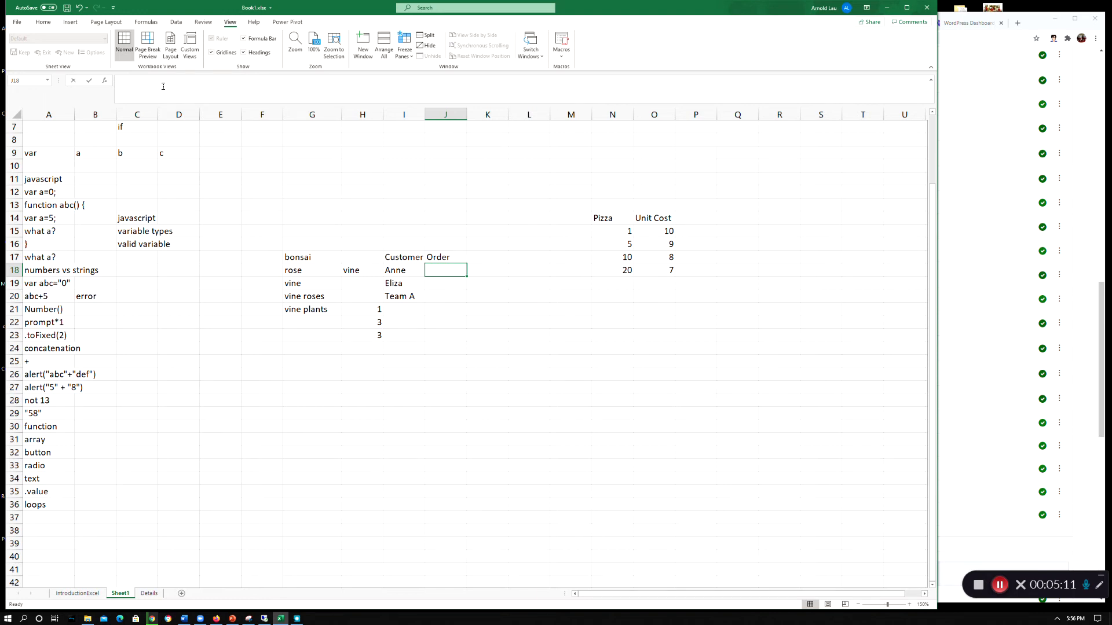
type("2")
key("Return")
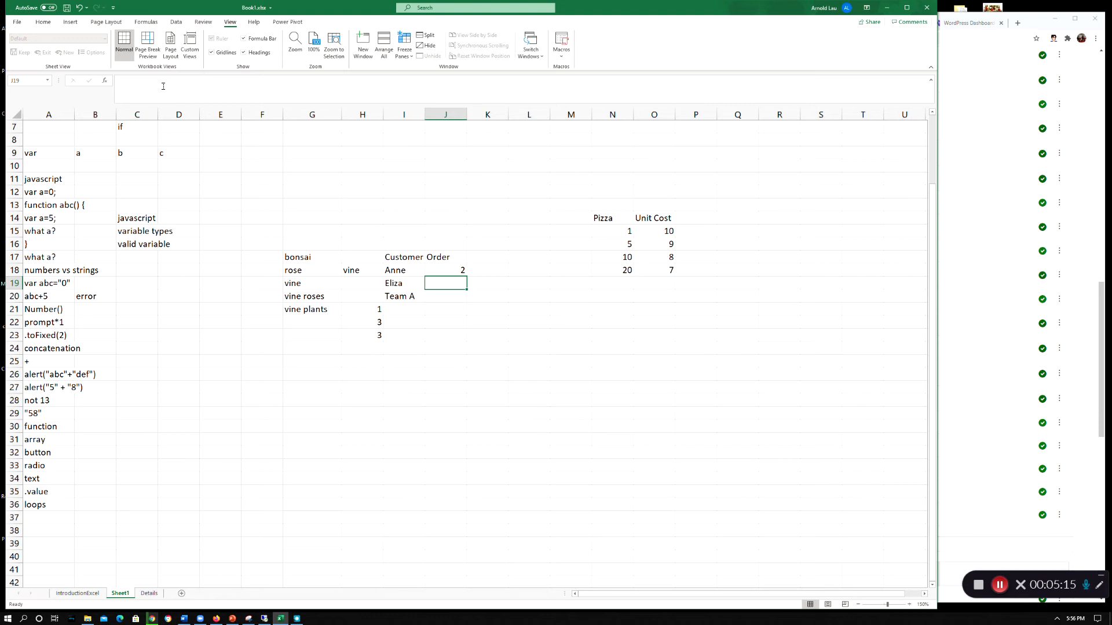
key("F2")
type("0")
key("Return")
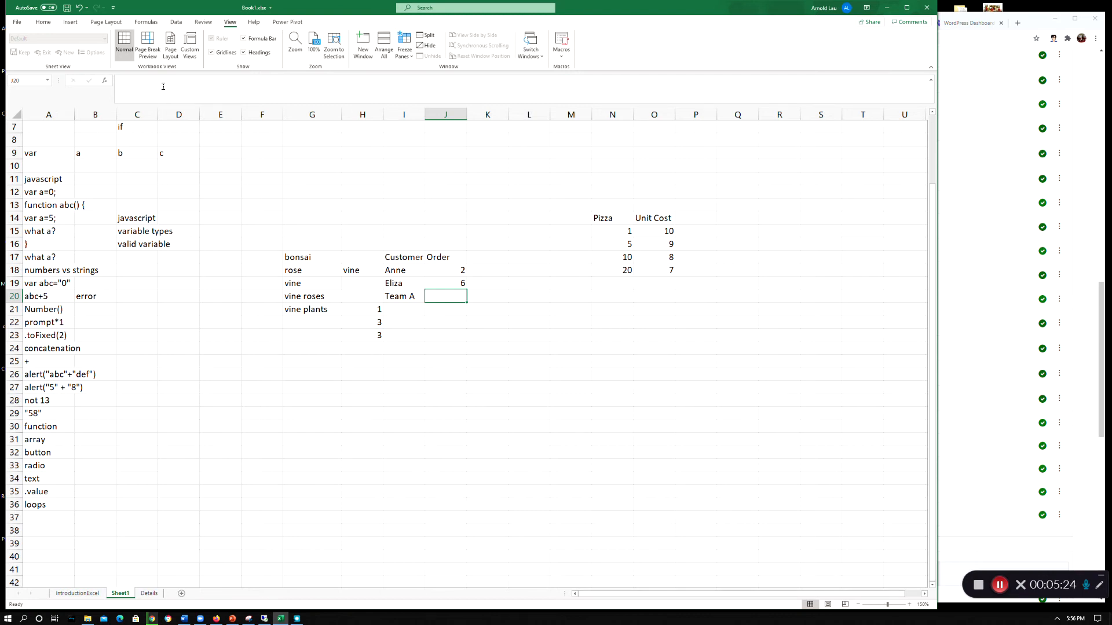
type("35")
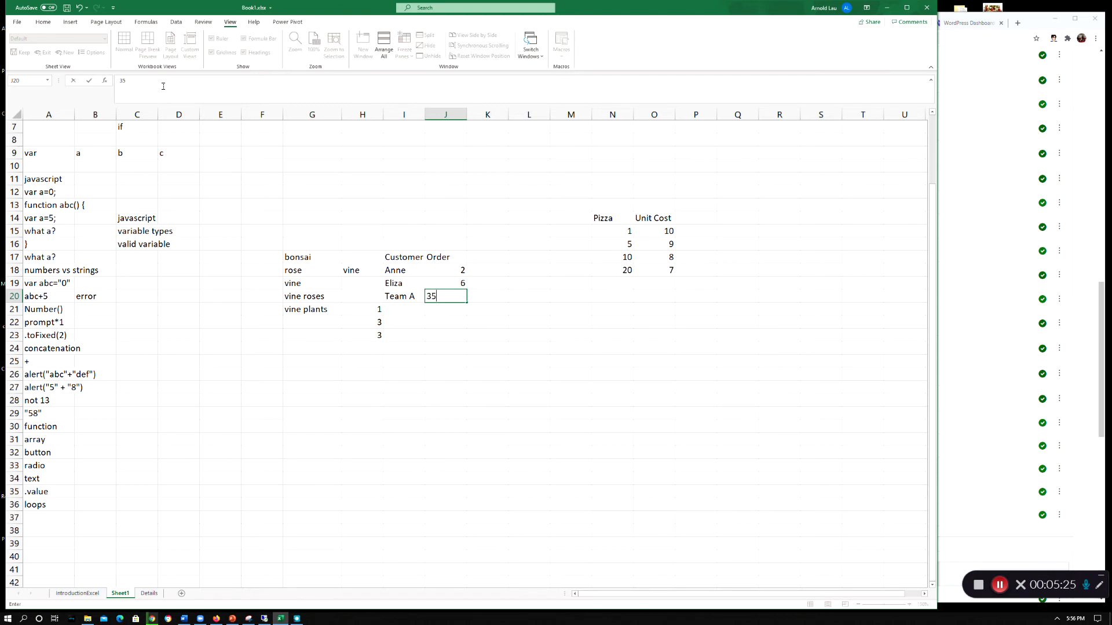
key("Return")
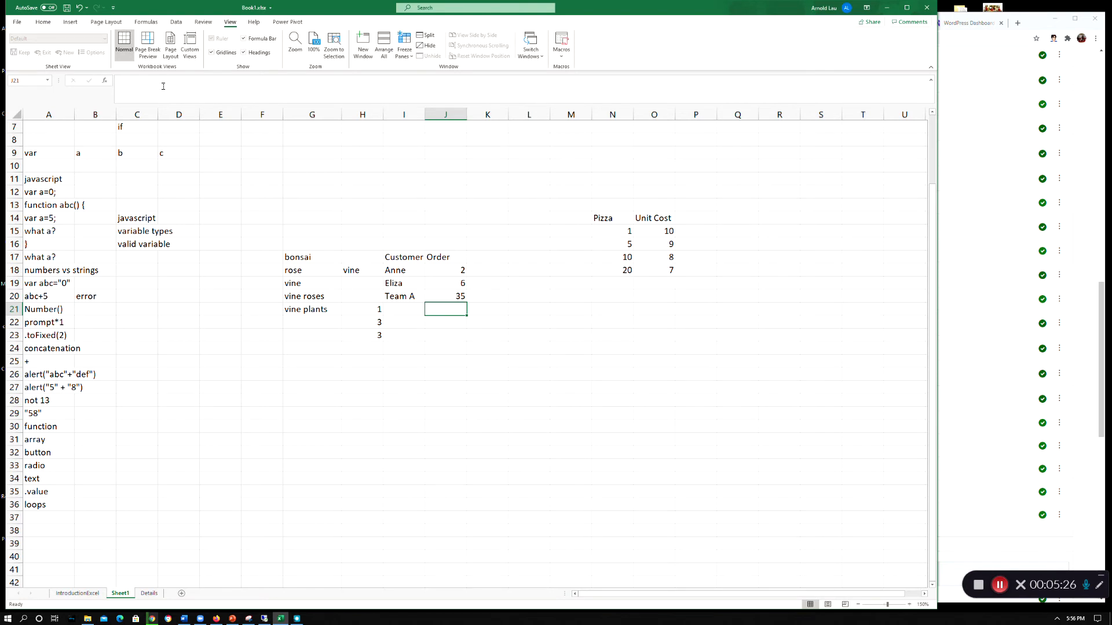
- Add the headers "Unit pizza" in K17 and "Total cost" in L17, and widen columns K and L
key("Up")
key("Up")
key("Up")
key("Up")
key("Right")
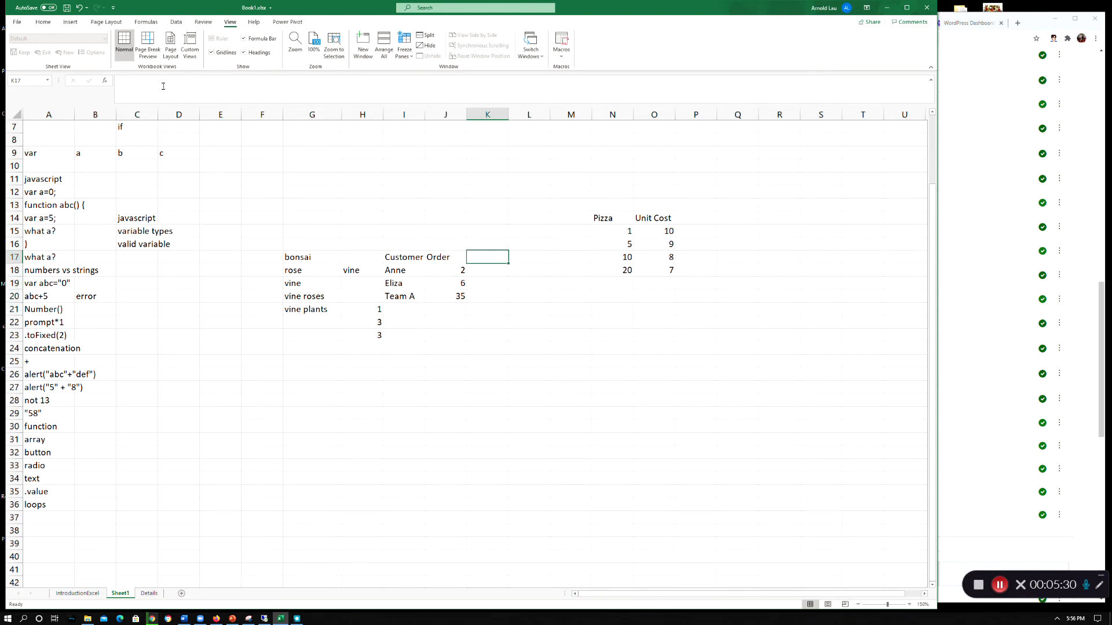
type("Un")
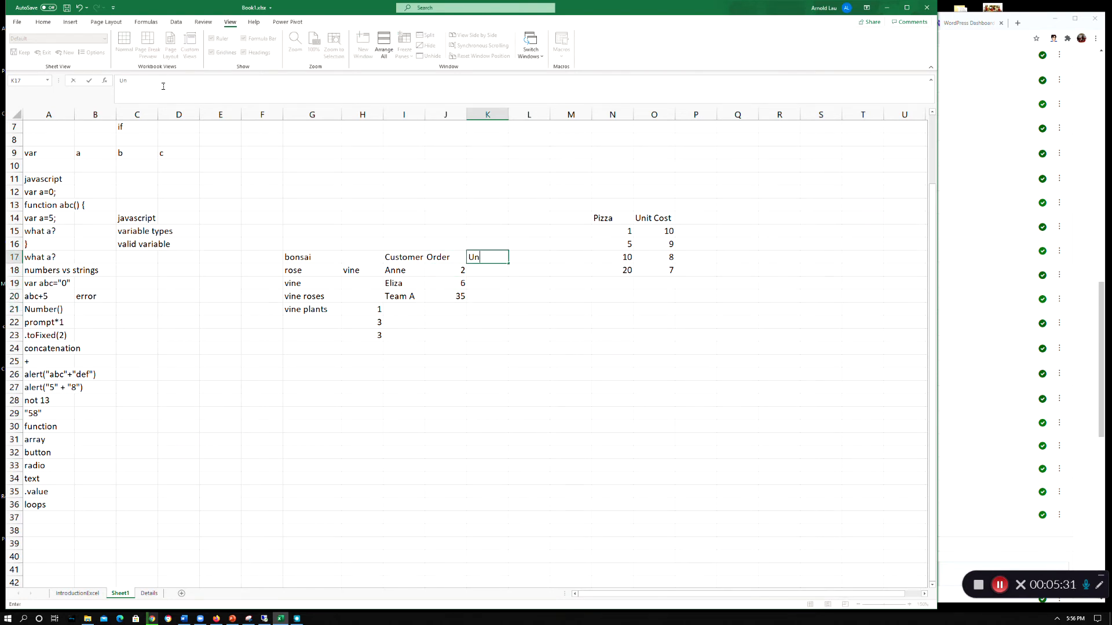
type("it pizza")
key("Tab")
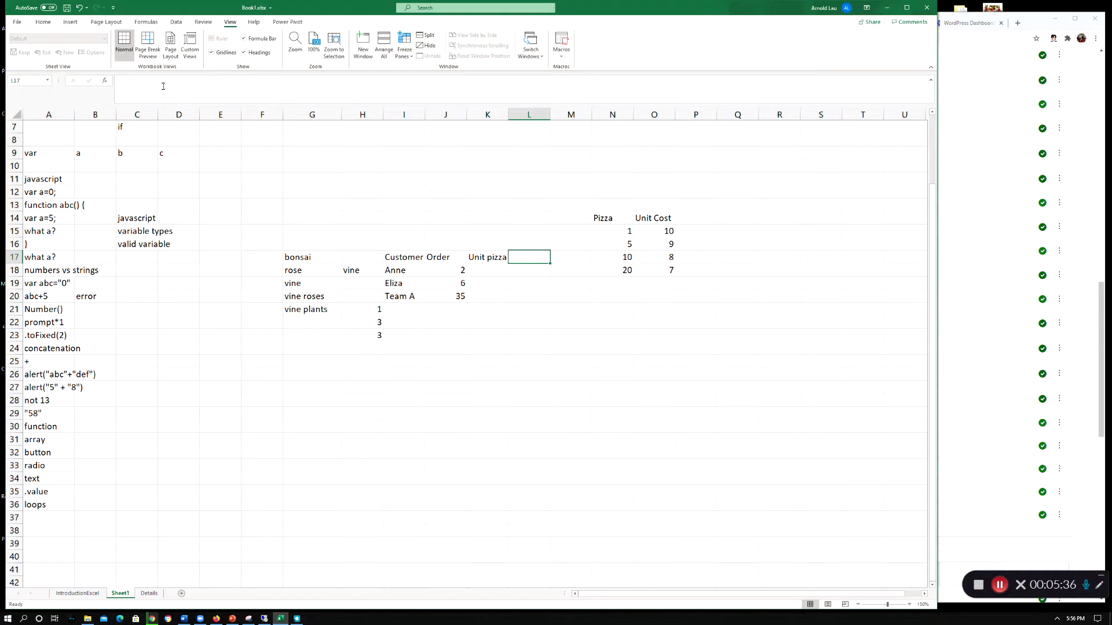
type("Tota")
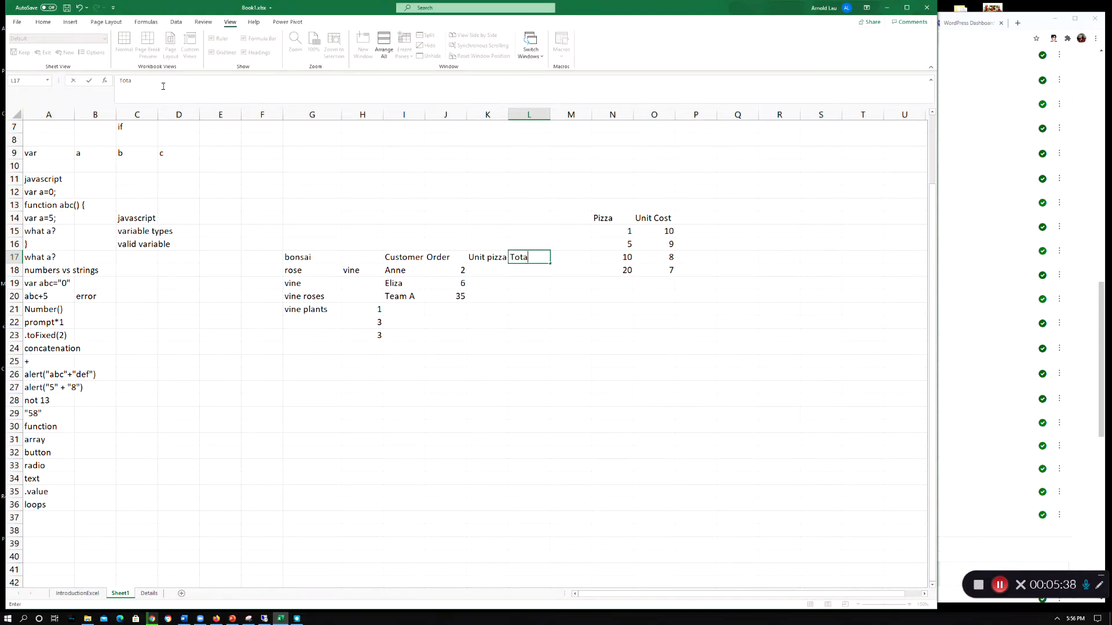
type("l cost")
key("Return")
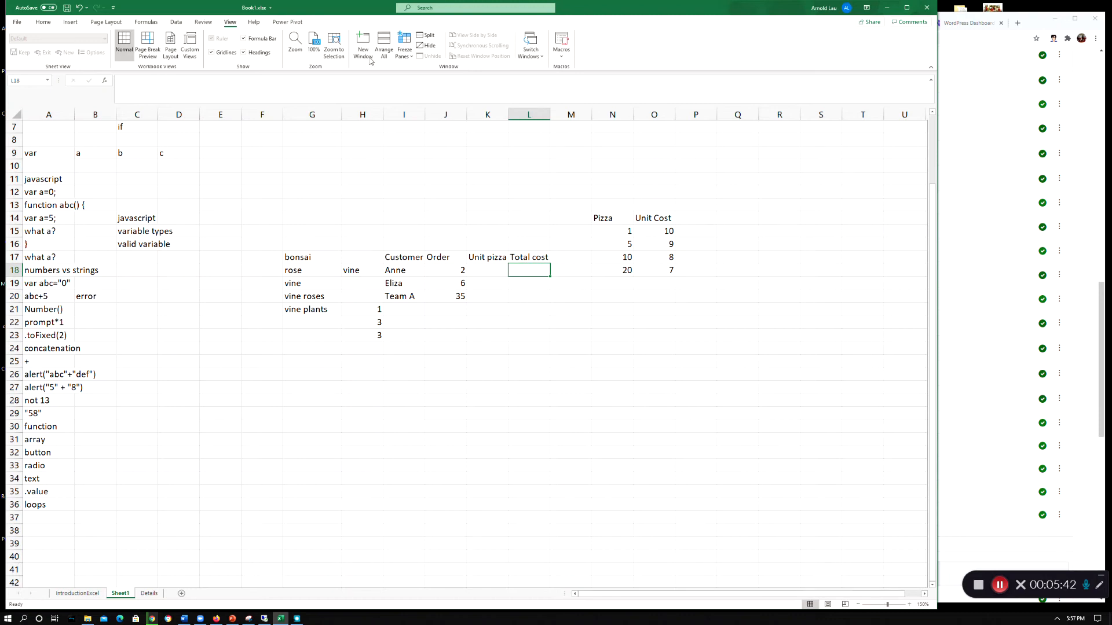
left_click_drag(508, 117, 573, 116)
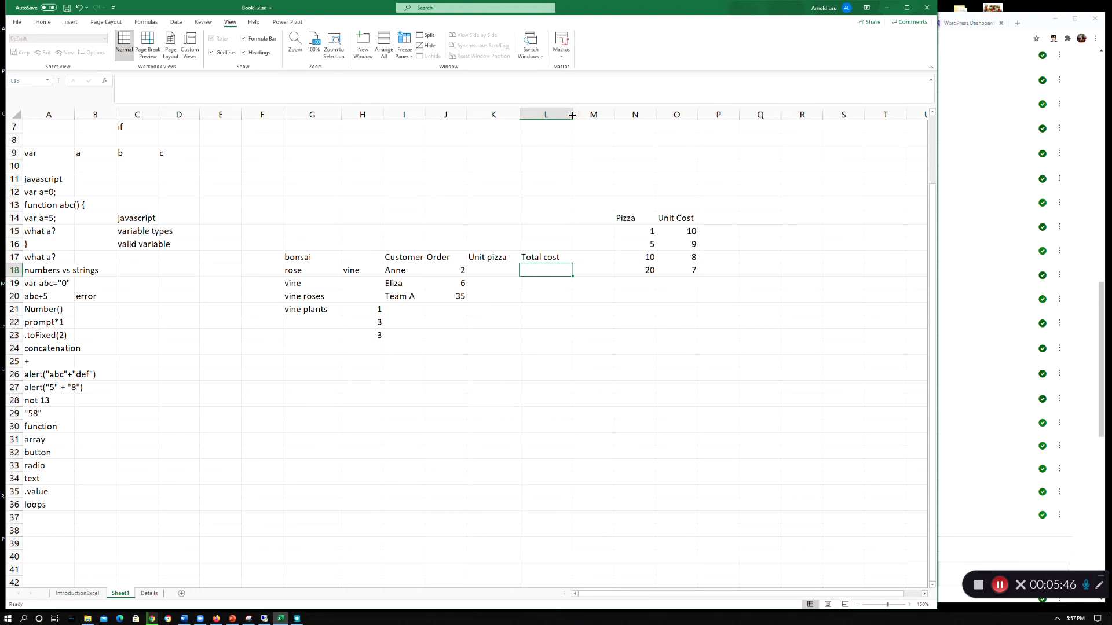
- Enter the exact-match formula =VLOOKUP(J18,N14:O18,2,FALSE) in K18 to look up the first customer's unit price
left_click(487, 273)
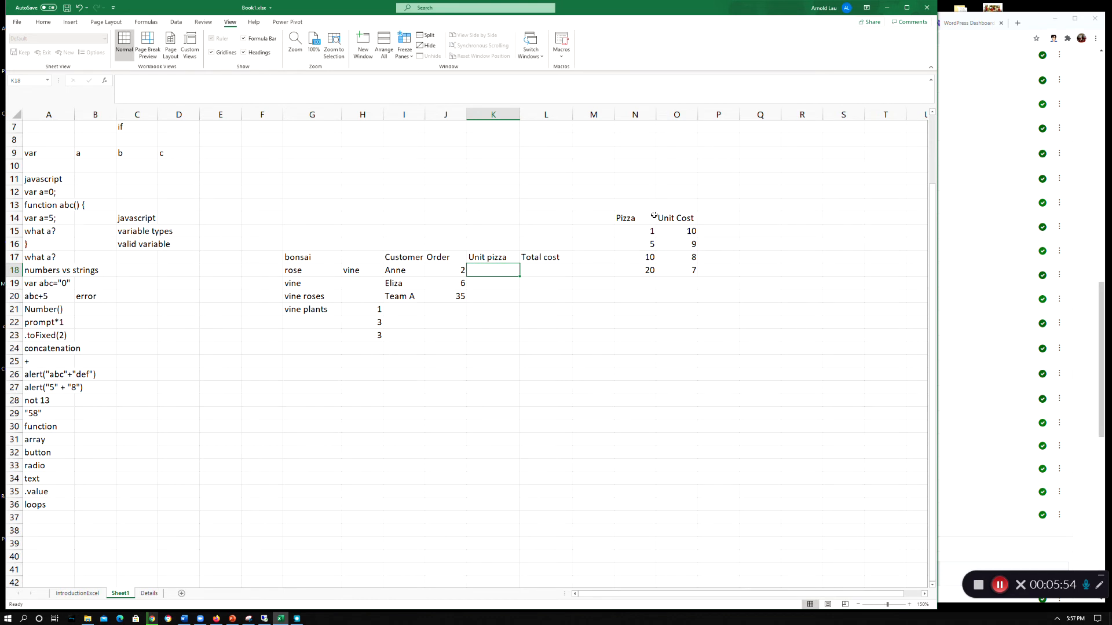
double_click(485, 272)
type("=vlookup")
double_click(494, 282)
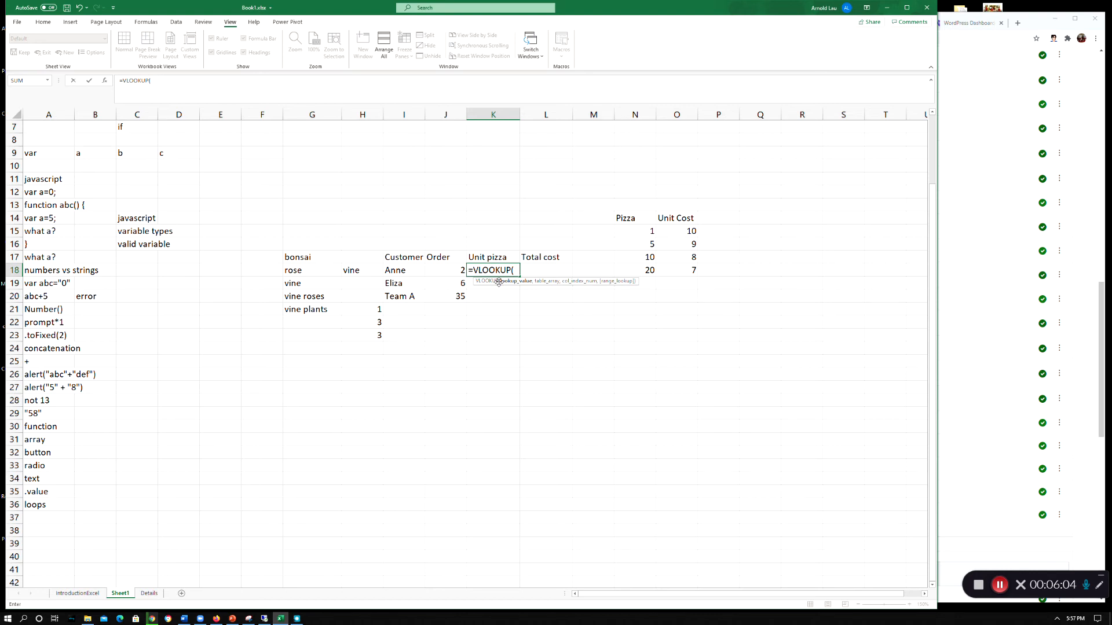
left_click(451, 271)
type(",")
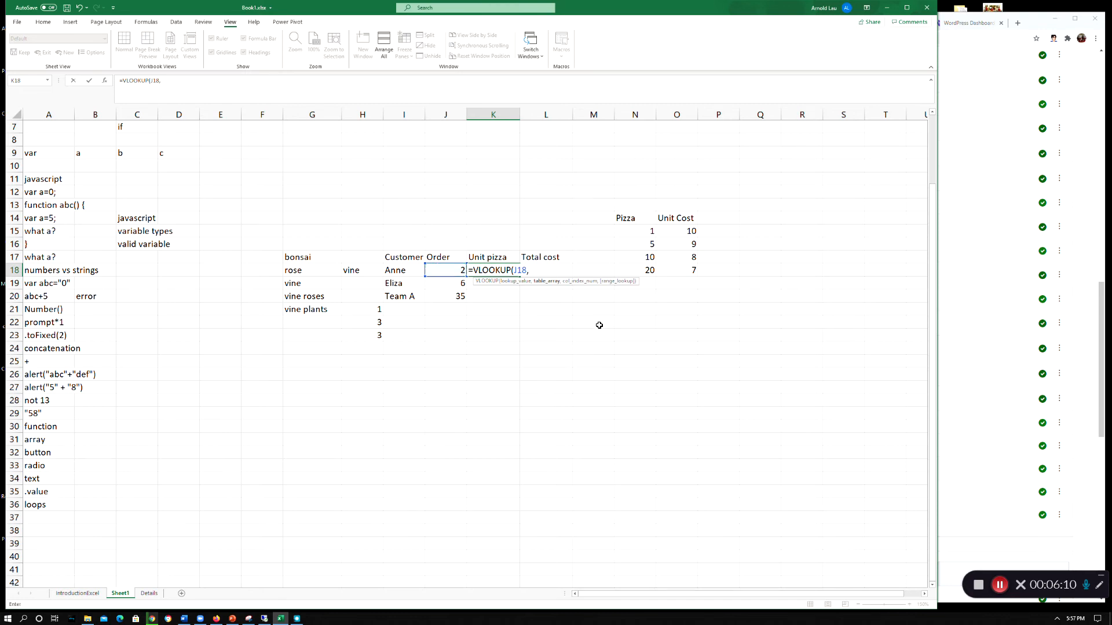
left_click_drag(626, 218, 678, 268)
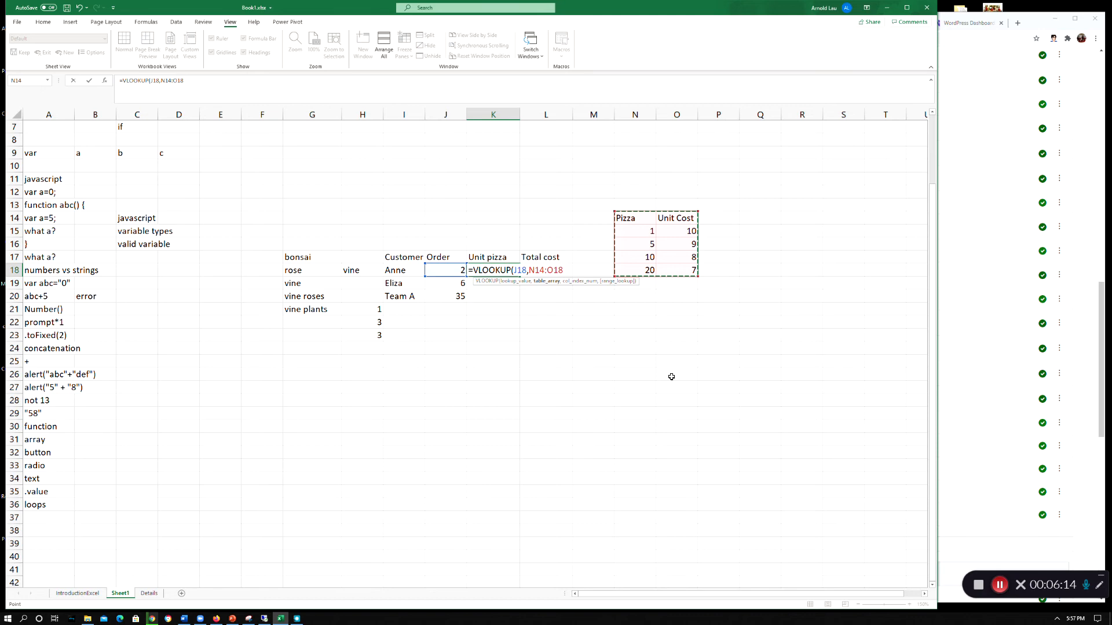
type(",")
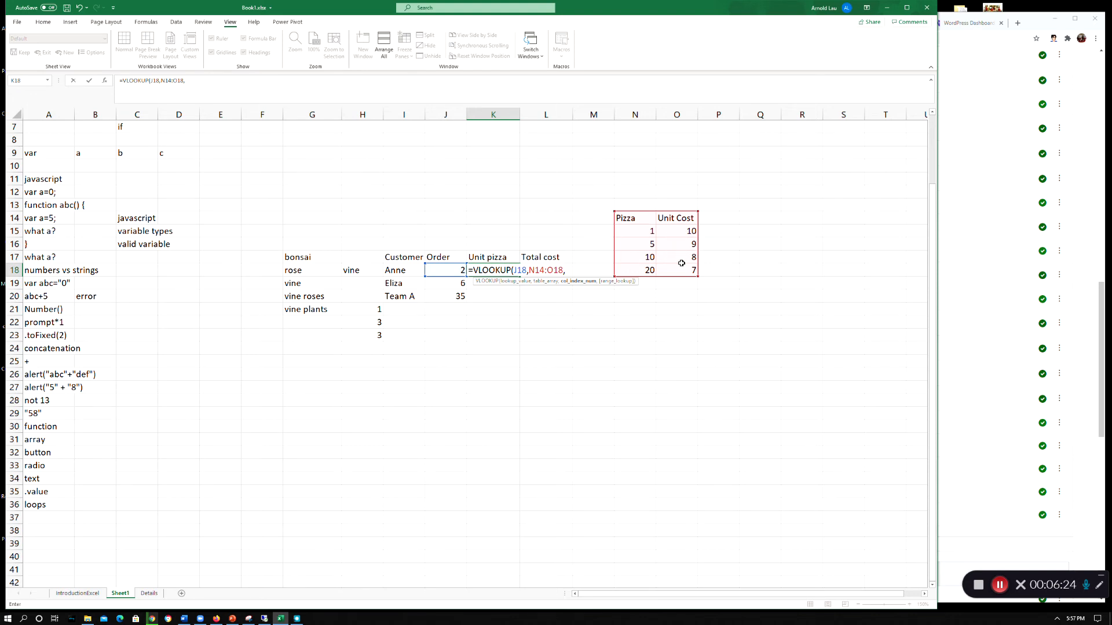
type("2,")
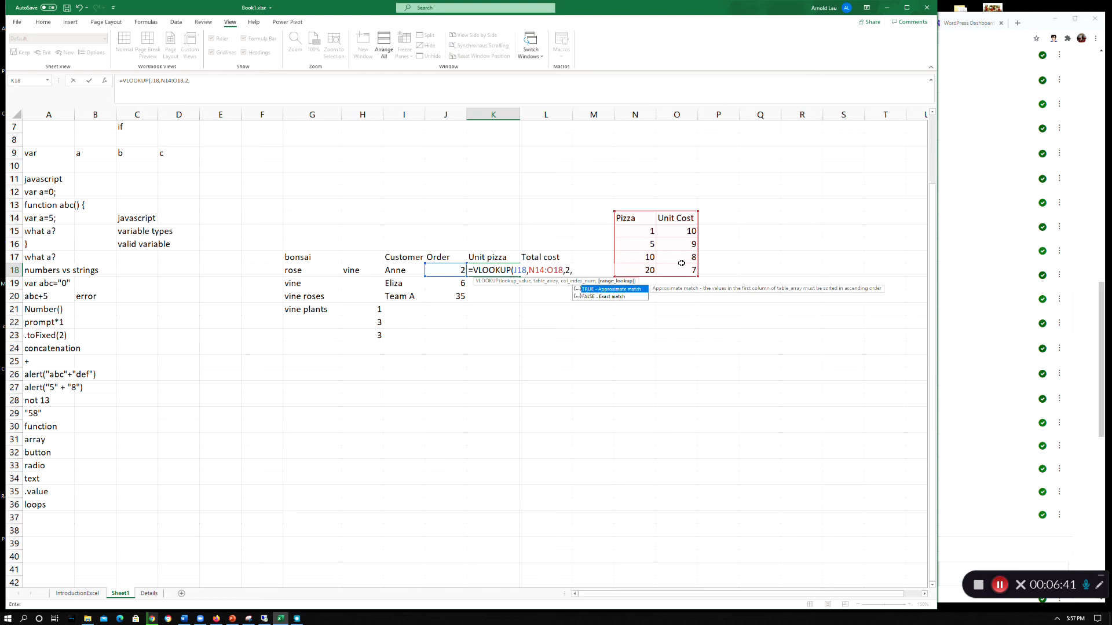
left_click(621, 296)
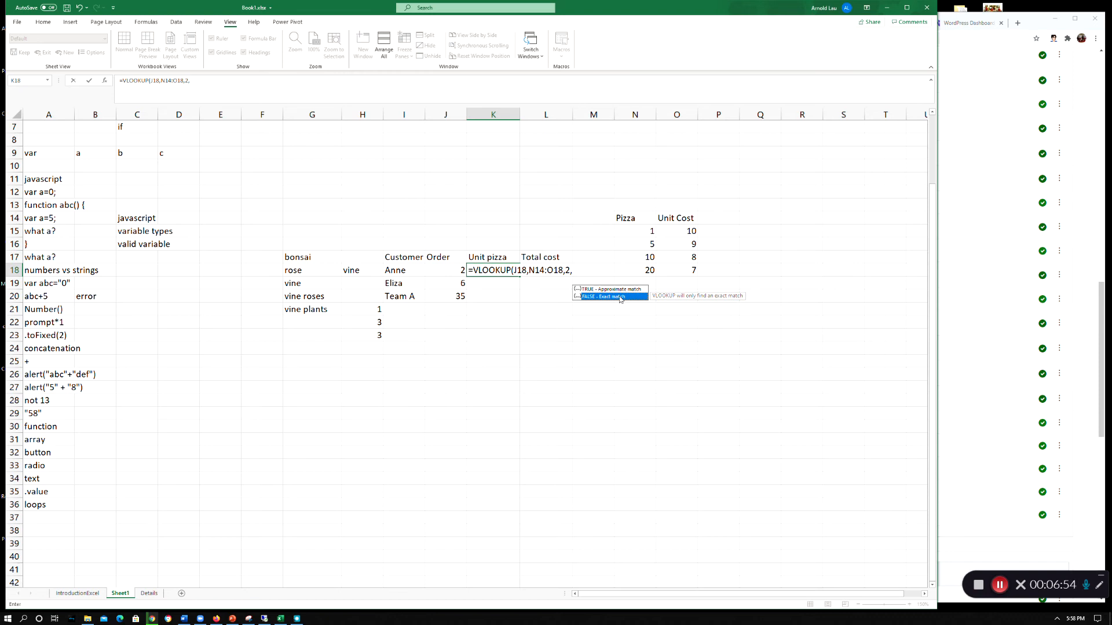
double_click(619, 297)
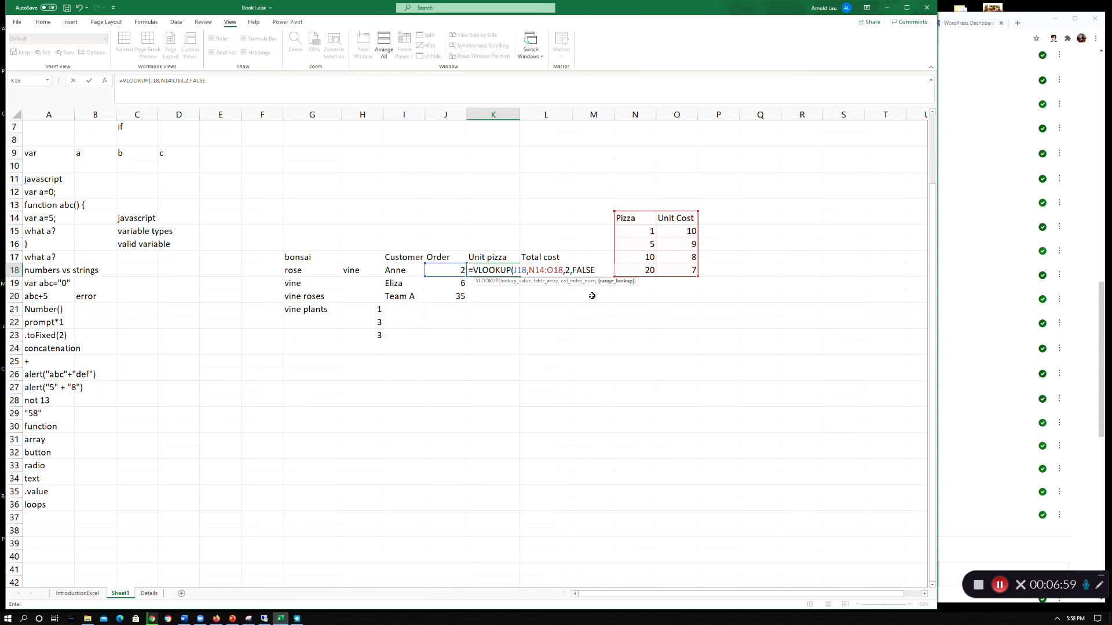
type(")")
key("ctrl+Return")
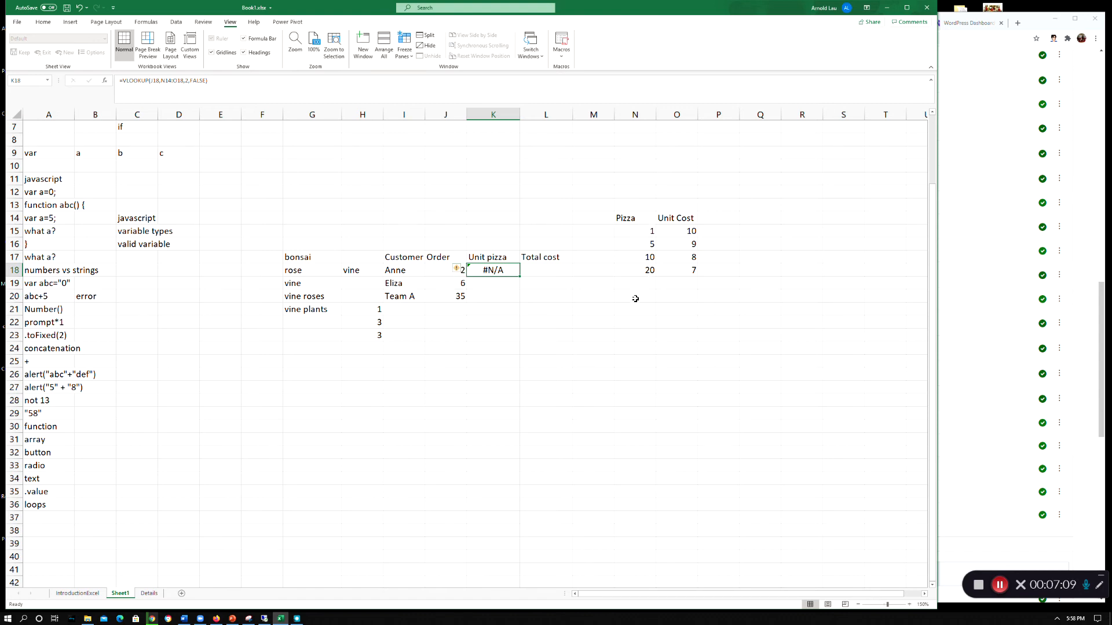
- Test the lookup with an order quantity of 1 in J18, and set the quantity back to 2
left_click(449, 271)
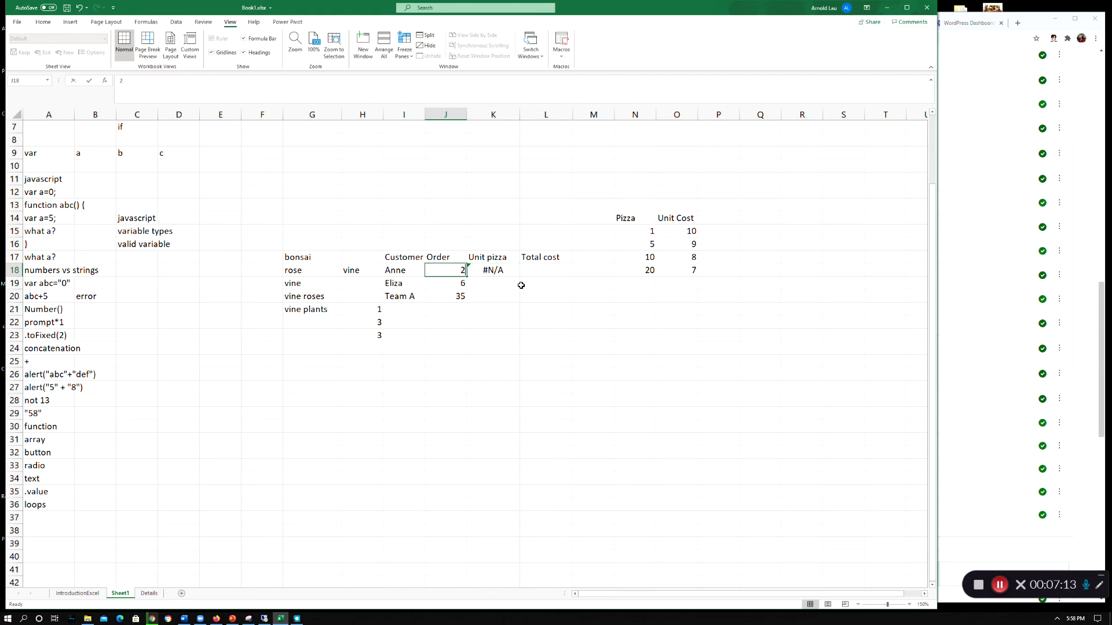
type("1")
key("Return")
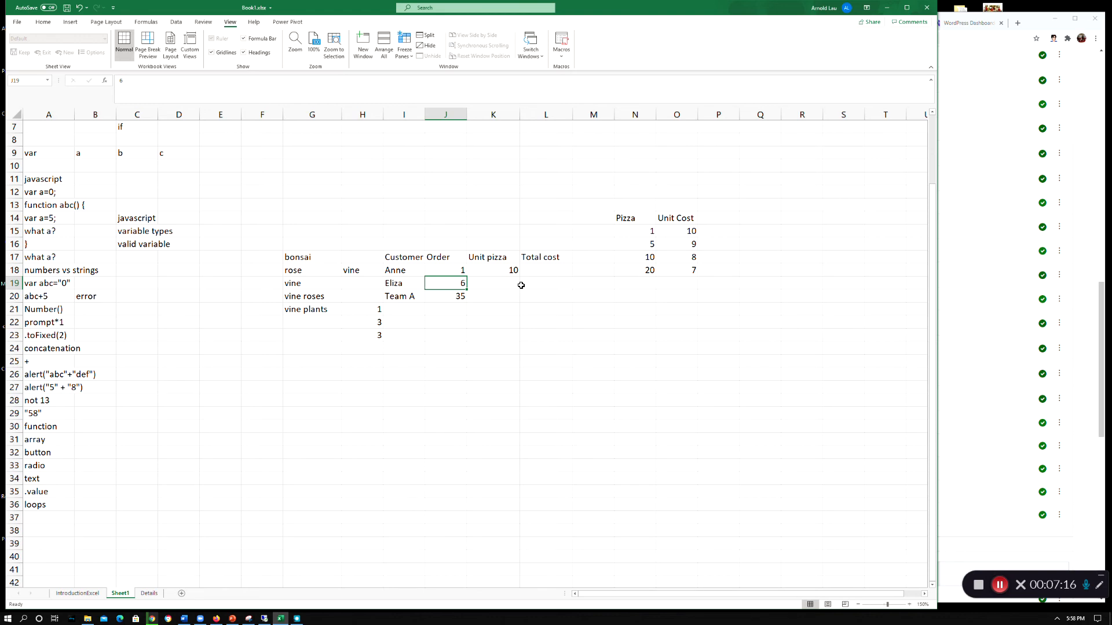
key("Up")
type("2")
key("Return")
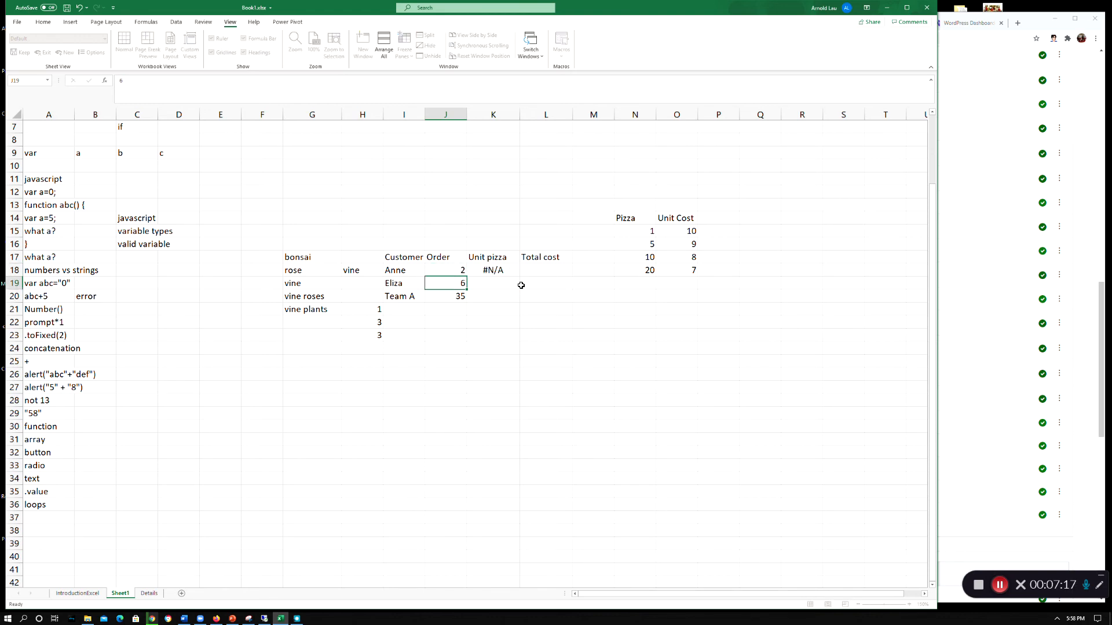
- Change the last VLOOKUP argument in K18 from FALSE to TRUE for an approximate match
key("Up")
key("Right")
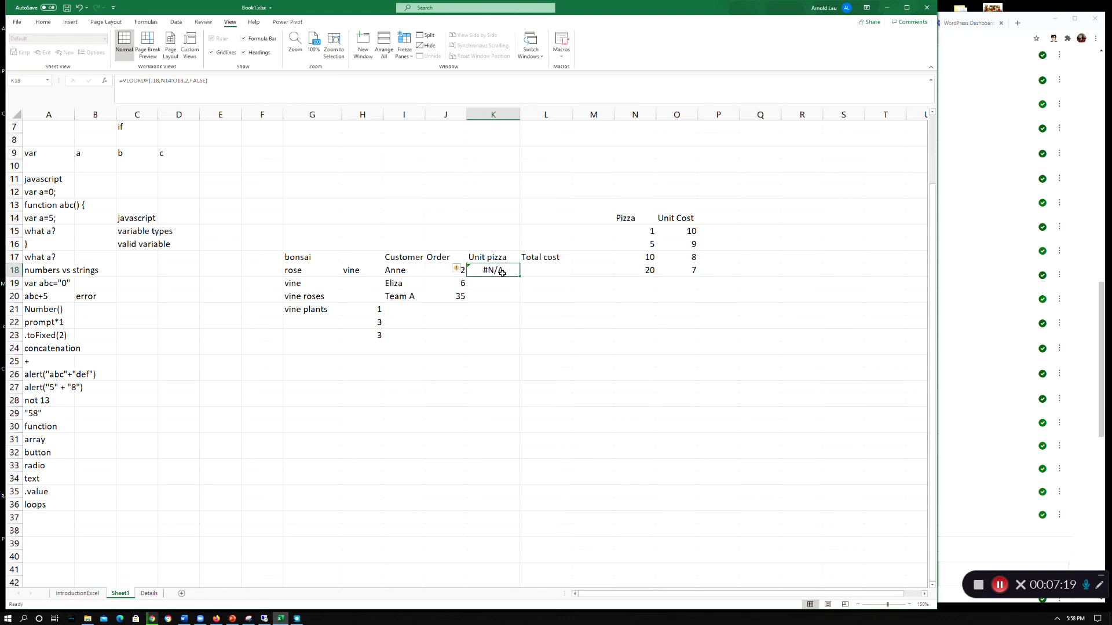
key("F2")
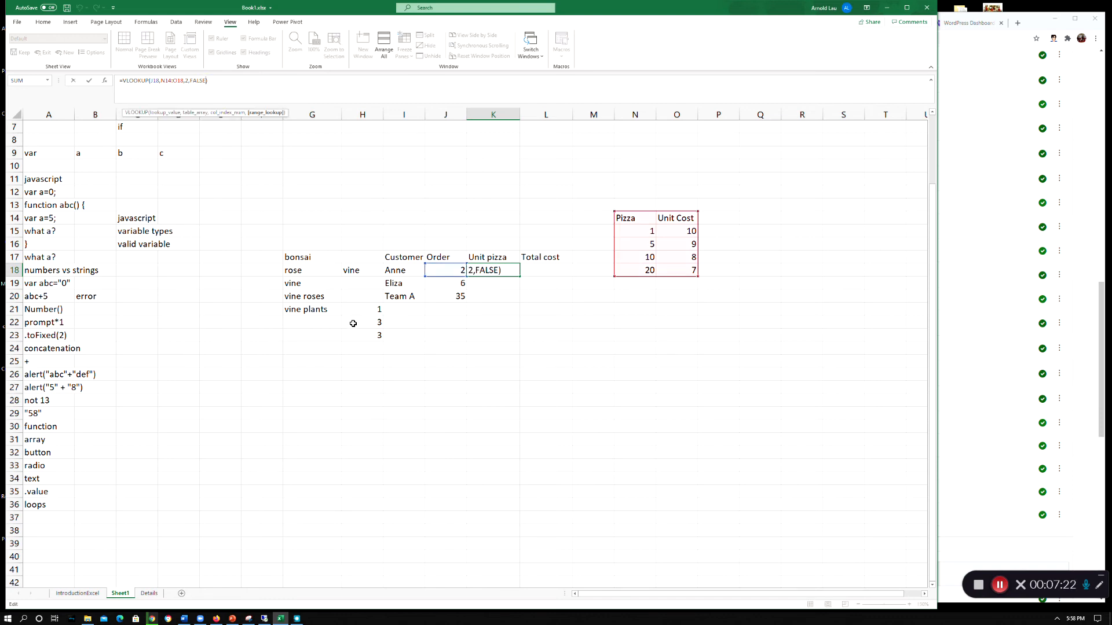
key("BackSpace")
key("BackSpace")
key("BackSpace")
key("BackSpace")
key("BackSpace")
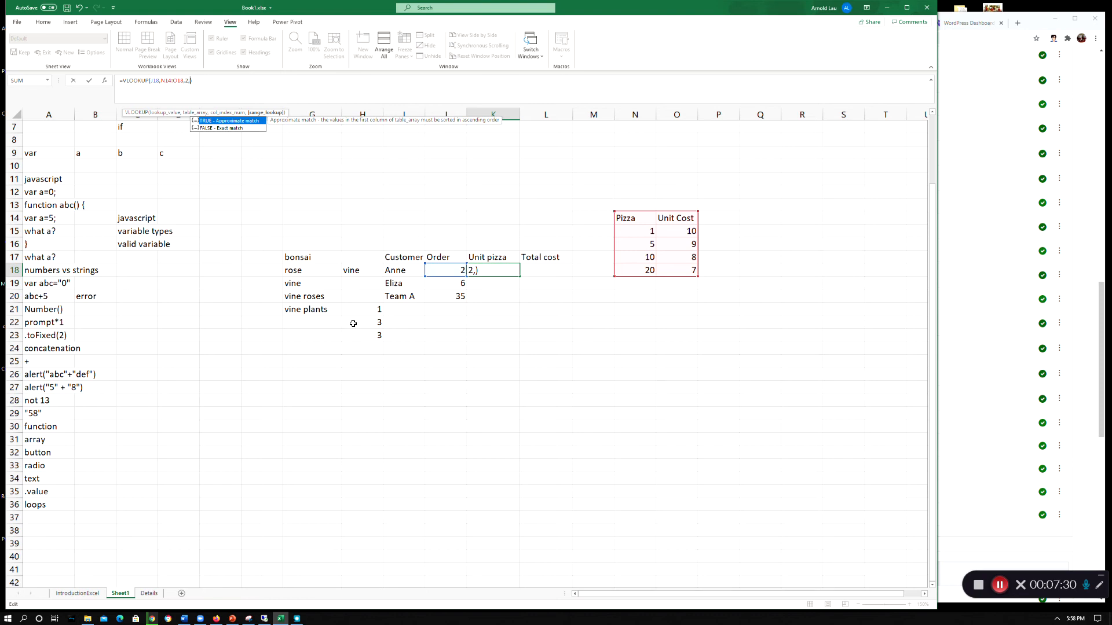
double_click(251, 122)
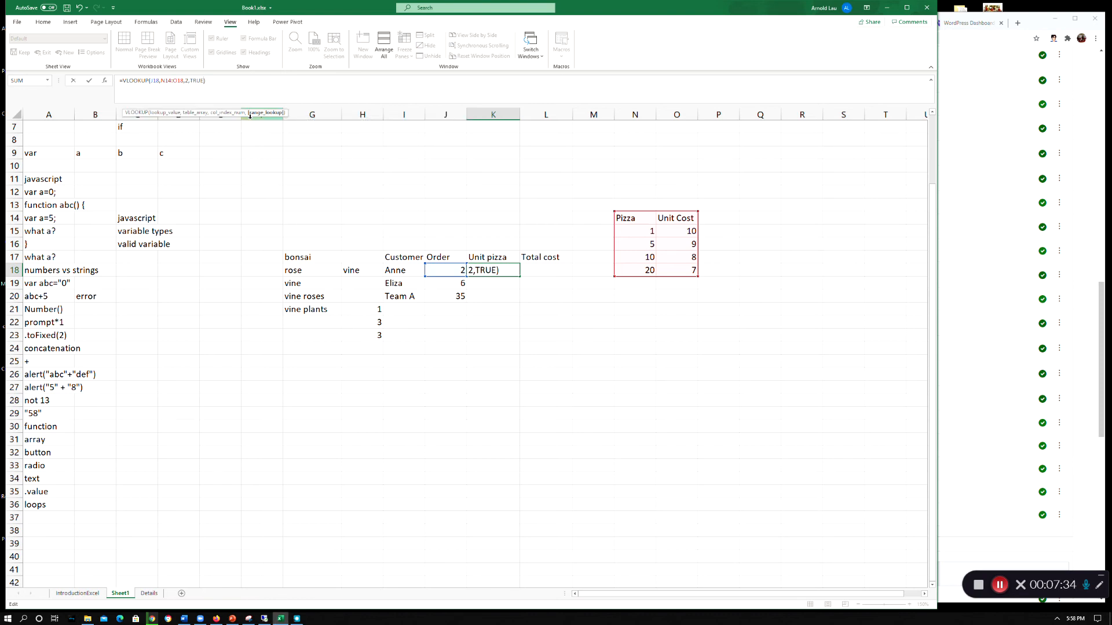
left_click(543, 340)
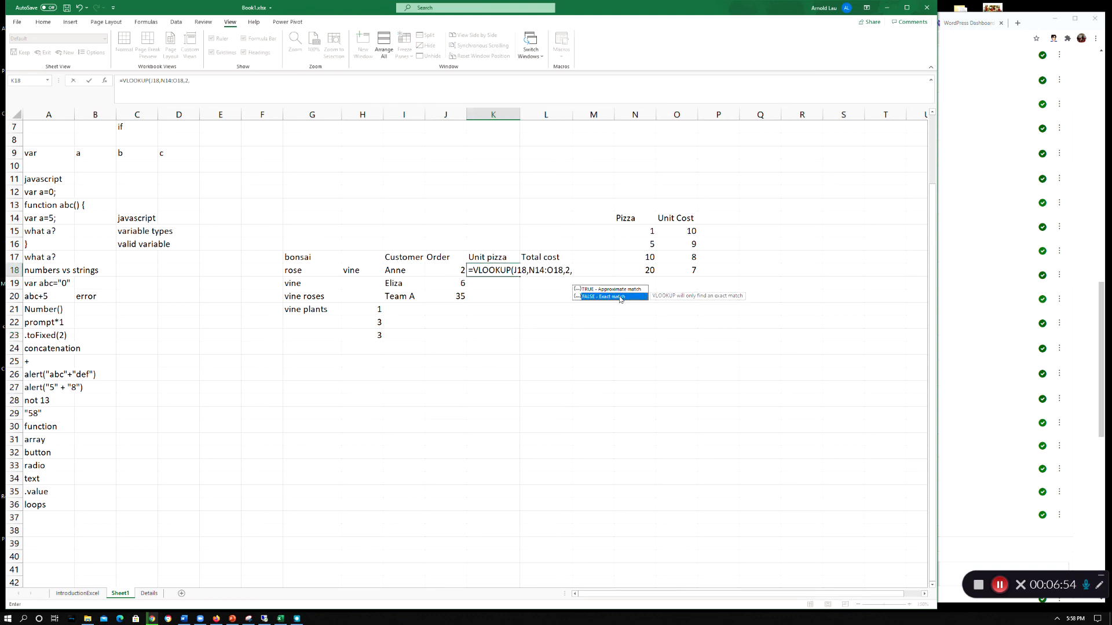
left_click(503, 282)
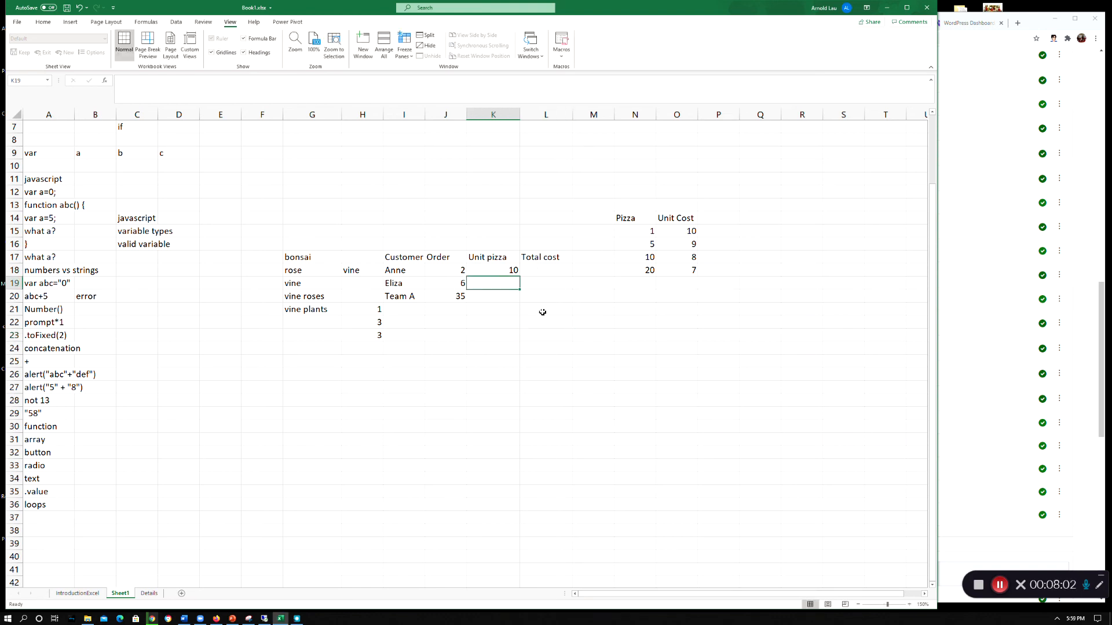
type("=")
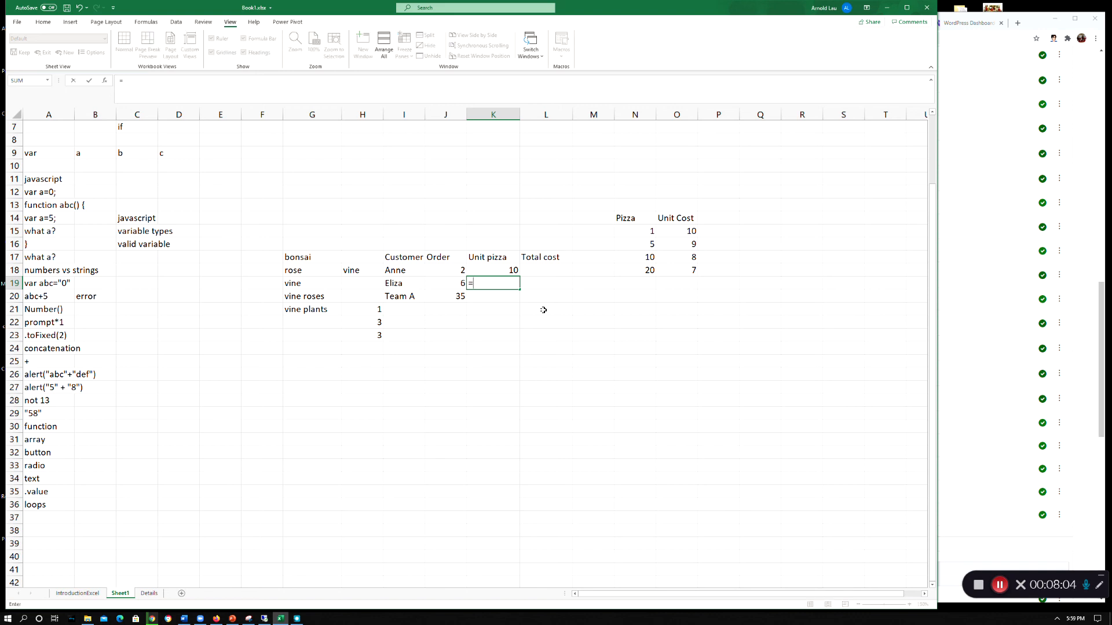
type("value")
key("Return")
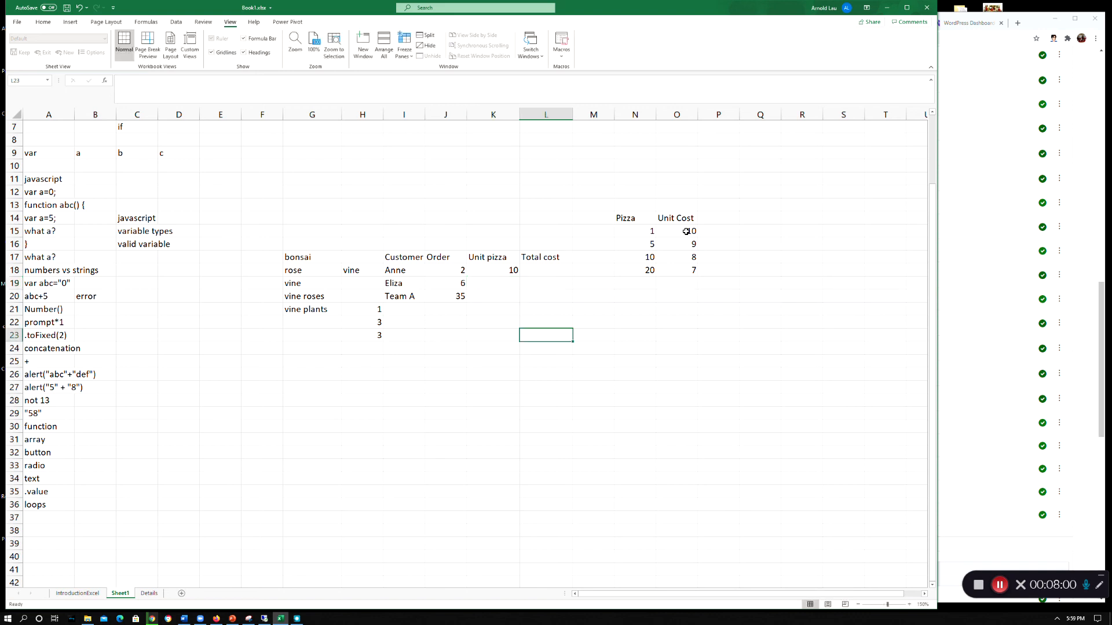
- Enter the approximate-match formula =VLOOKUP(J19,N14:O18,2,TRUE) in K19 for the second customer's unit price
left_click(500, 284)
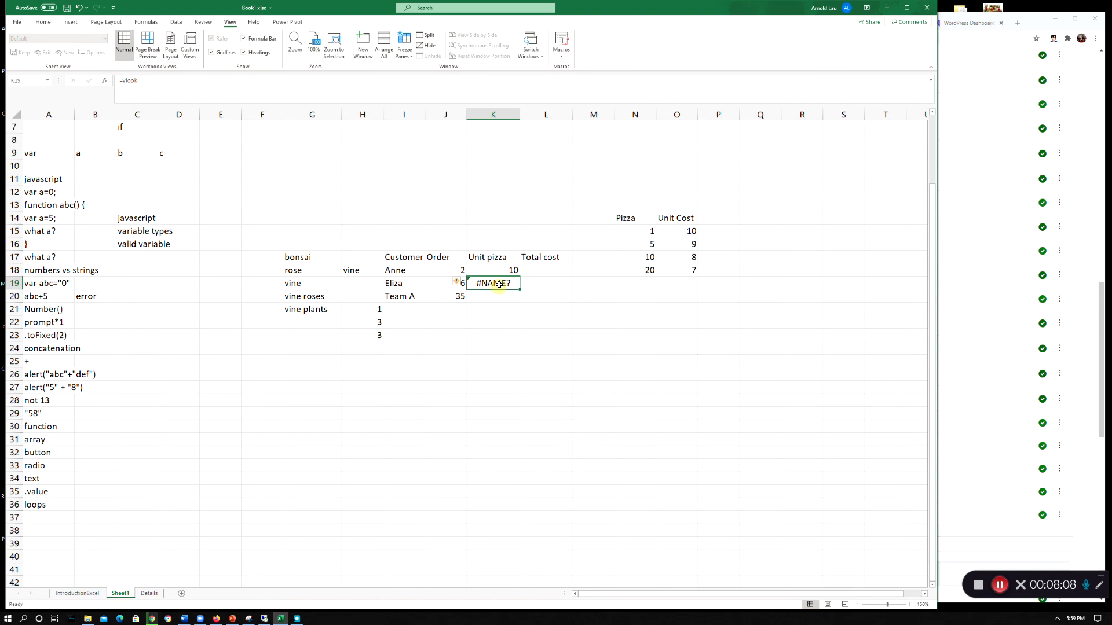
type("=vlook")
type("=")
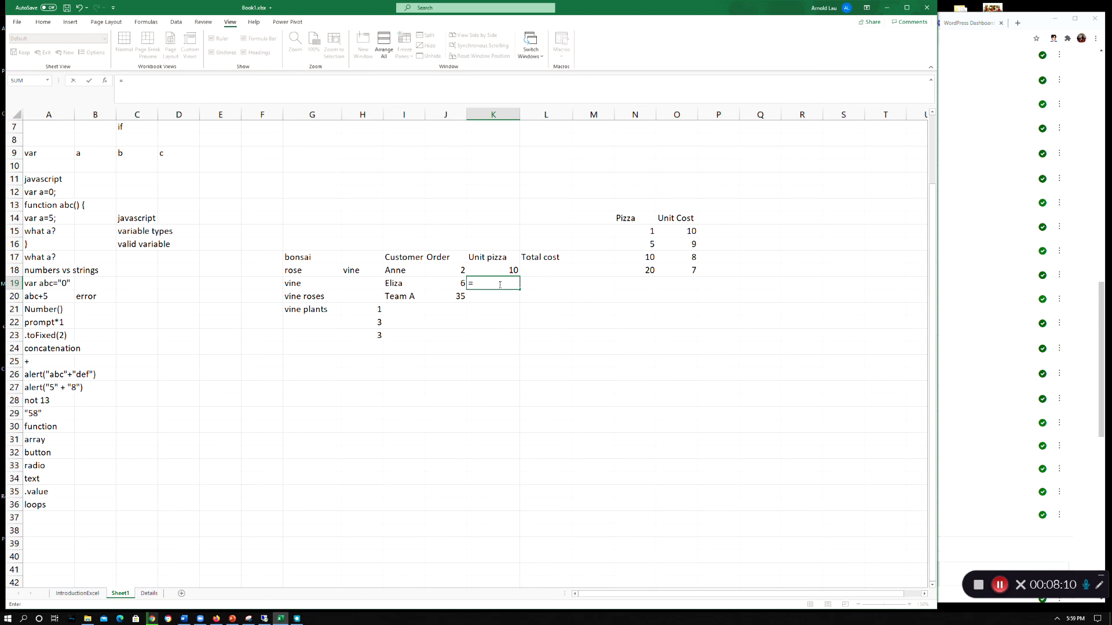
type("vlookup")
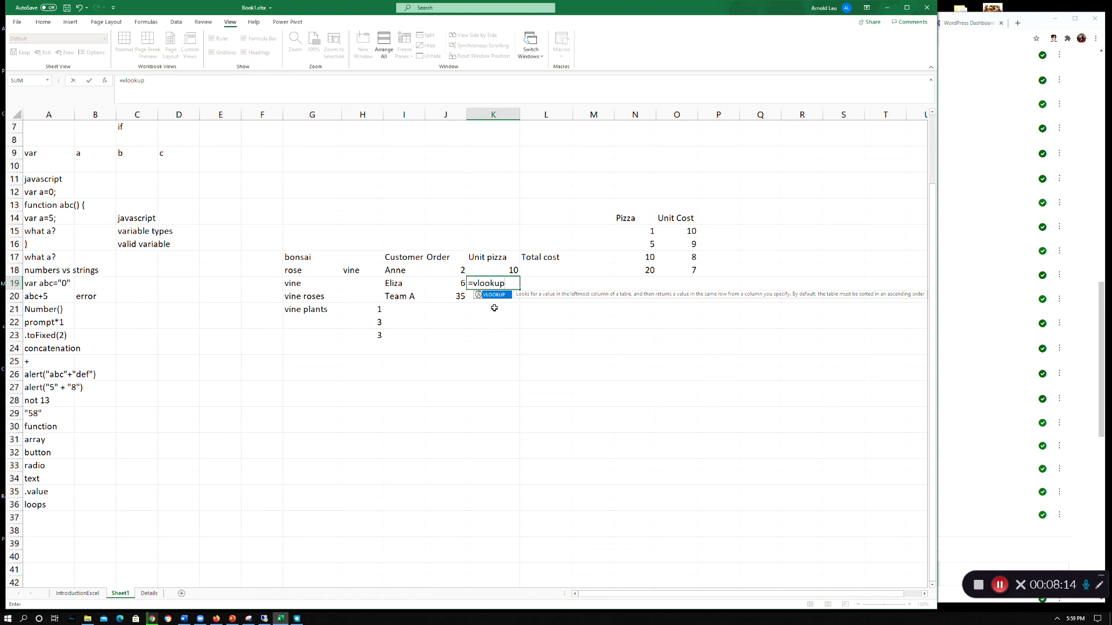
double_click(499, 296)
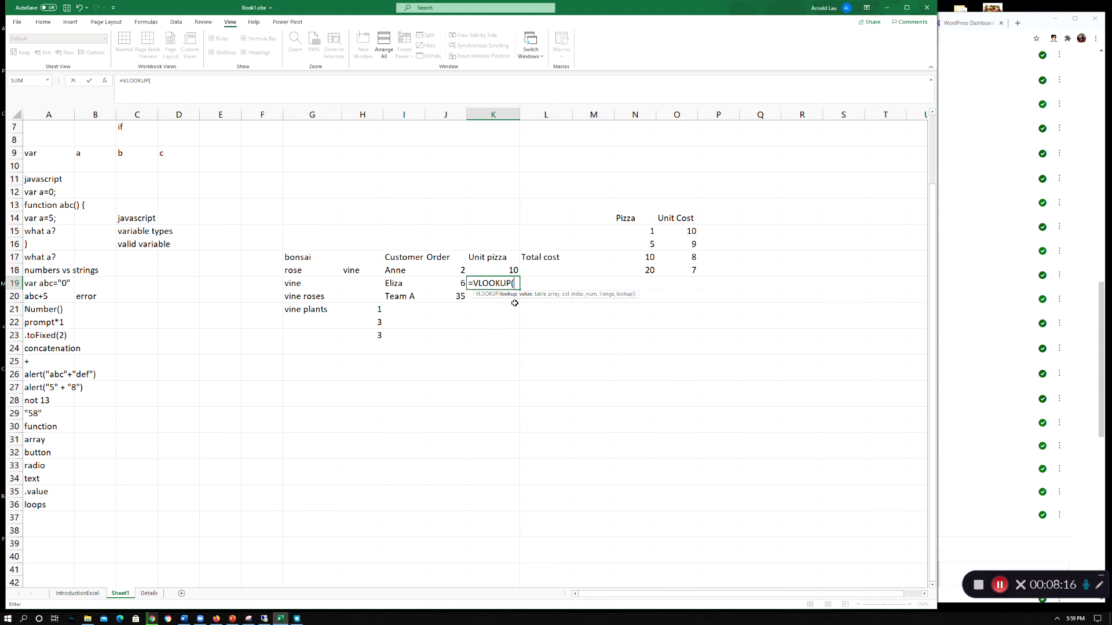
left_click(643, 244)
left_click(450, 283)
type(",")
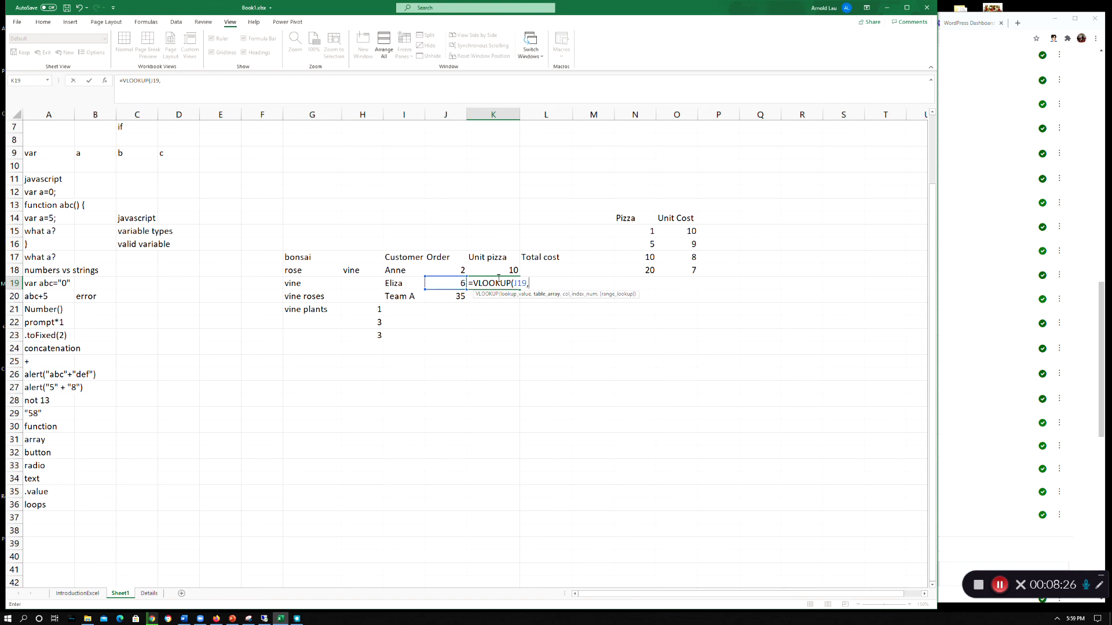
left_click_drag(633, 219, 660, 270)
type(",")
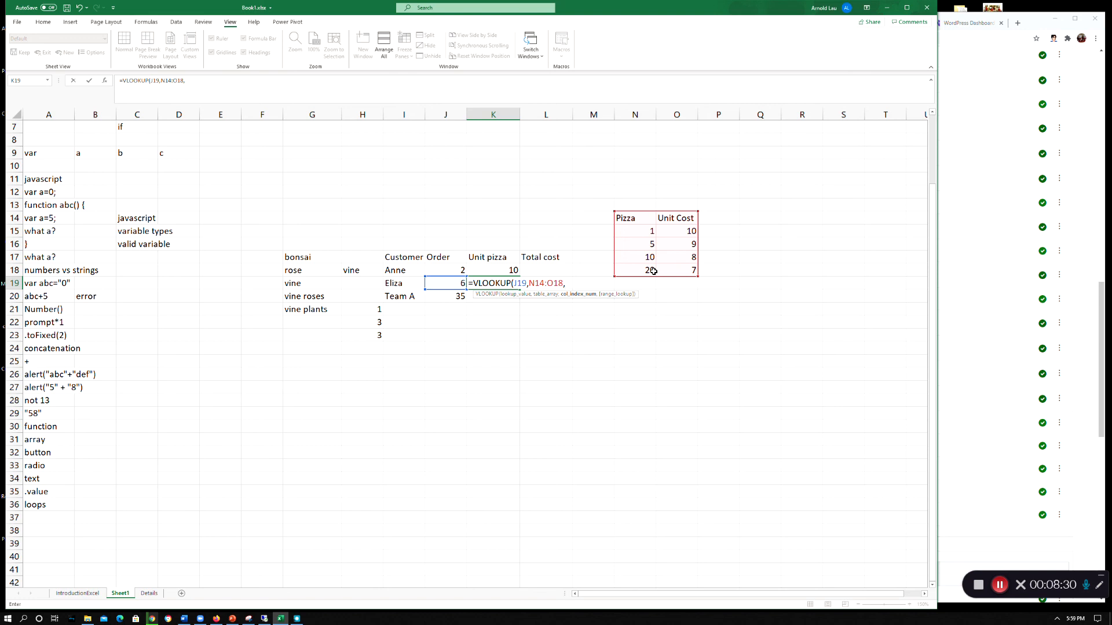
type("2,")
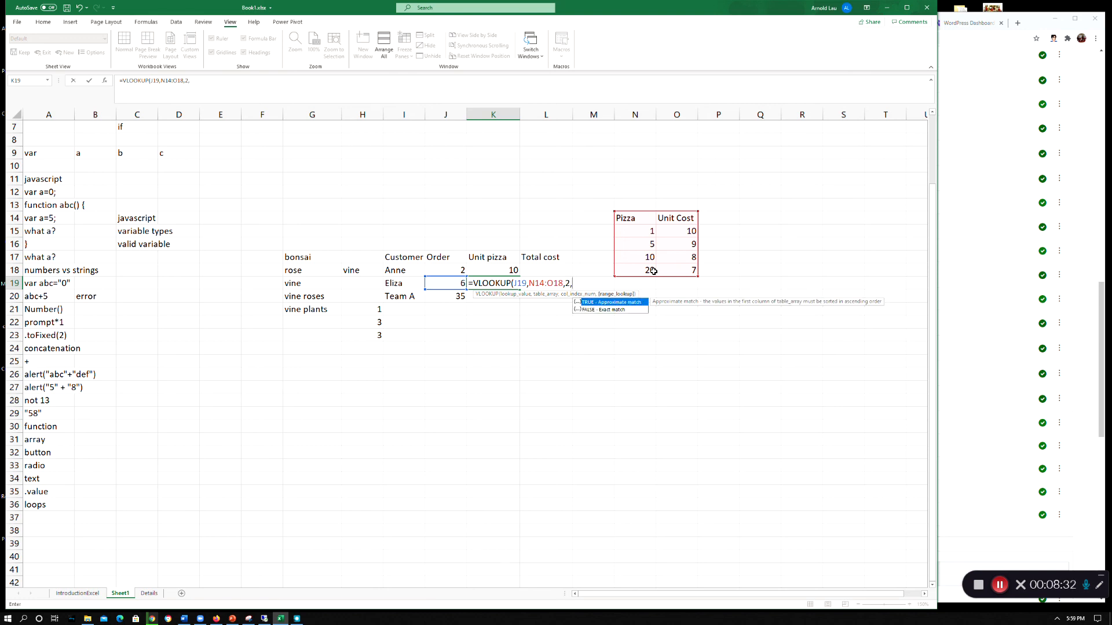
double_click(625, 303)
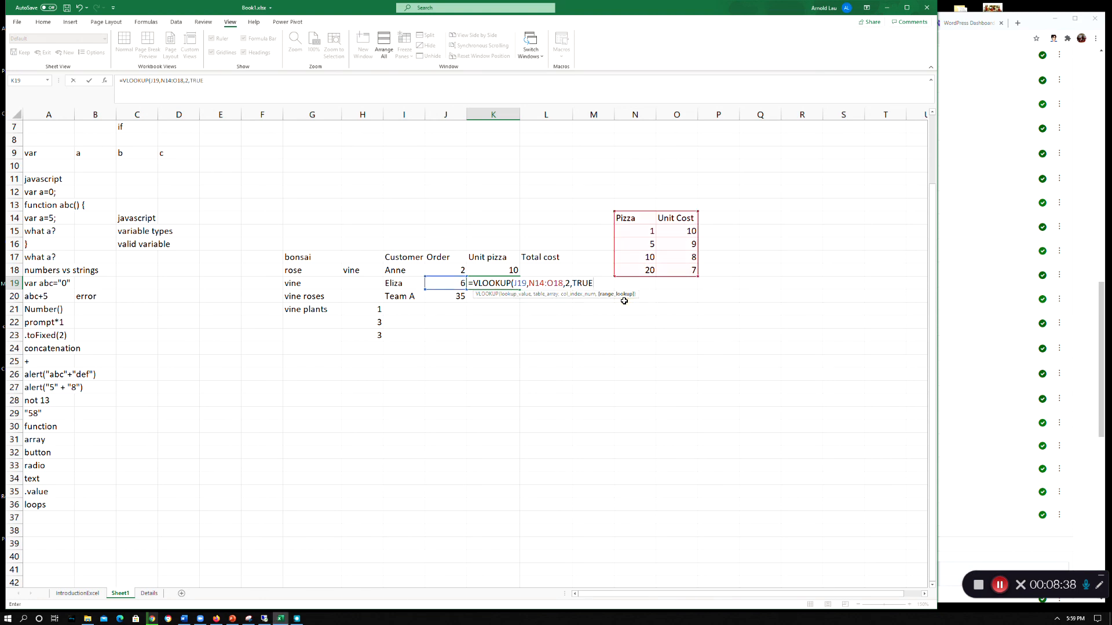
key("Return")
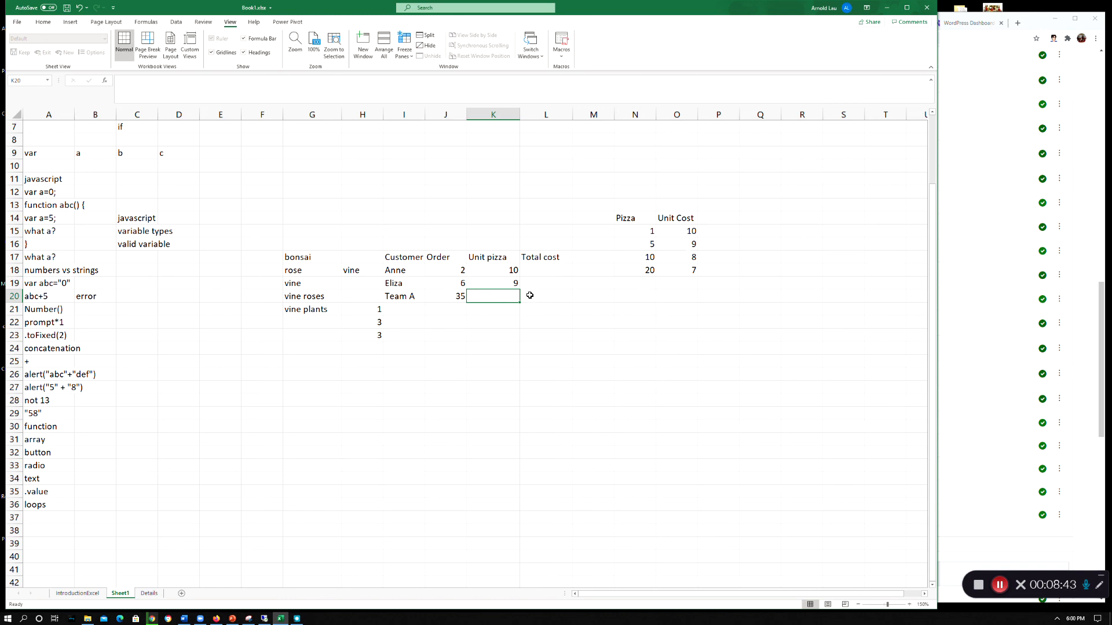
- Enter the approximate-match formula =VLOOKUP(J20,N14:O18,2,TRUE) in K20 for the third customer's unit price
type("=vlook")
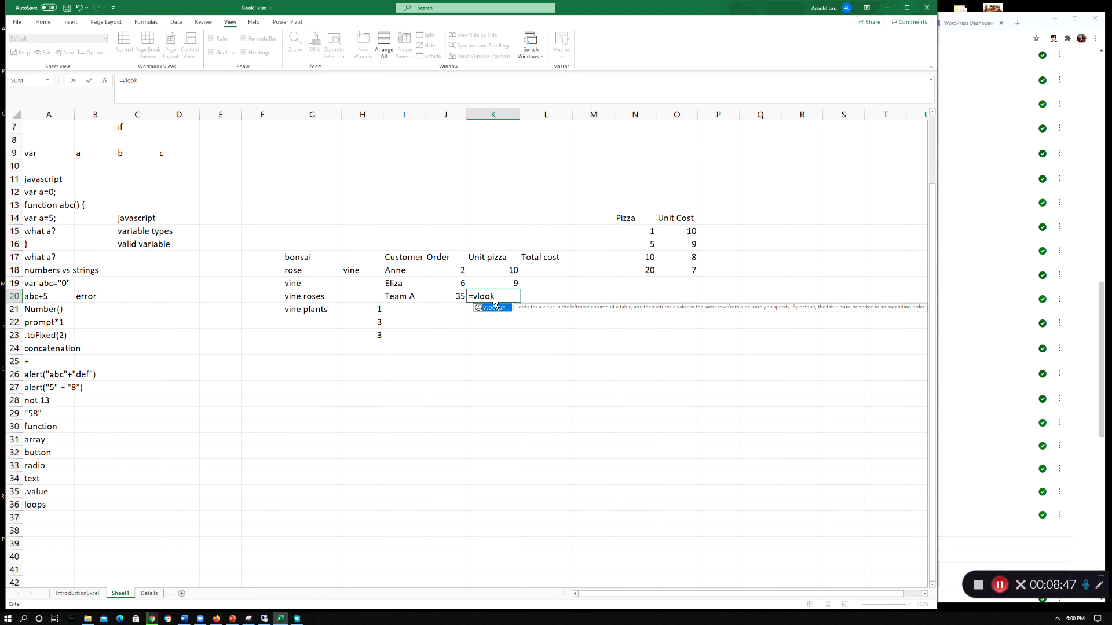
double_click(496, 307)
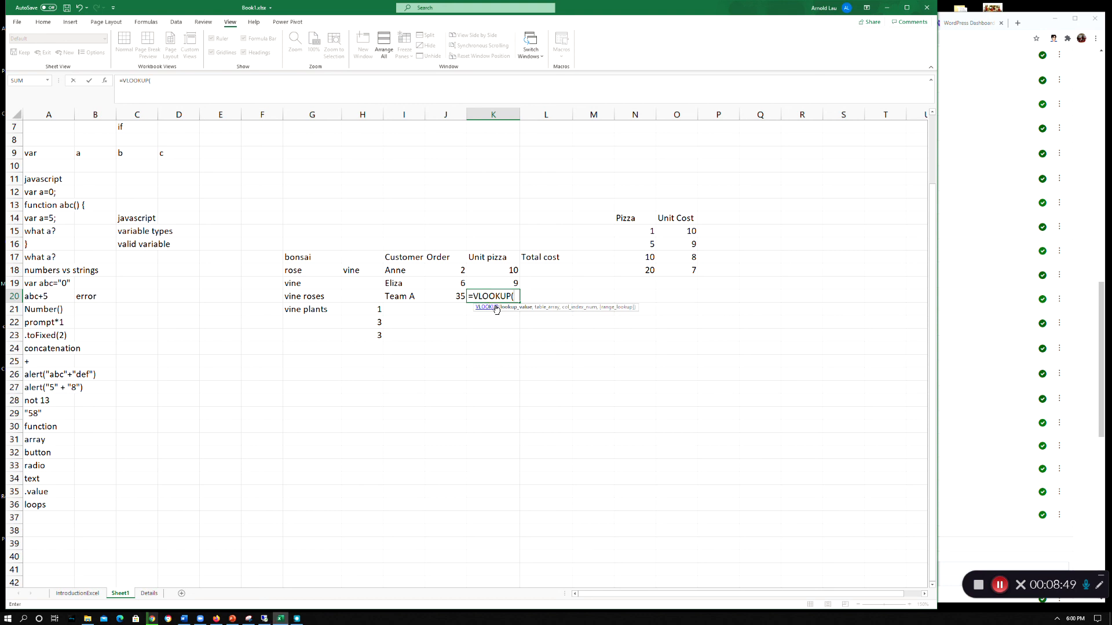
left_click(439, 297)
type(",")
left_click_drag(628, 219, 666, 267)
type(",")
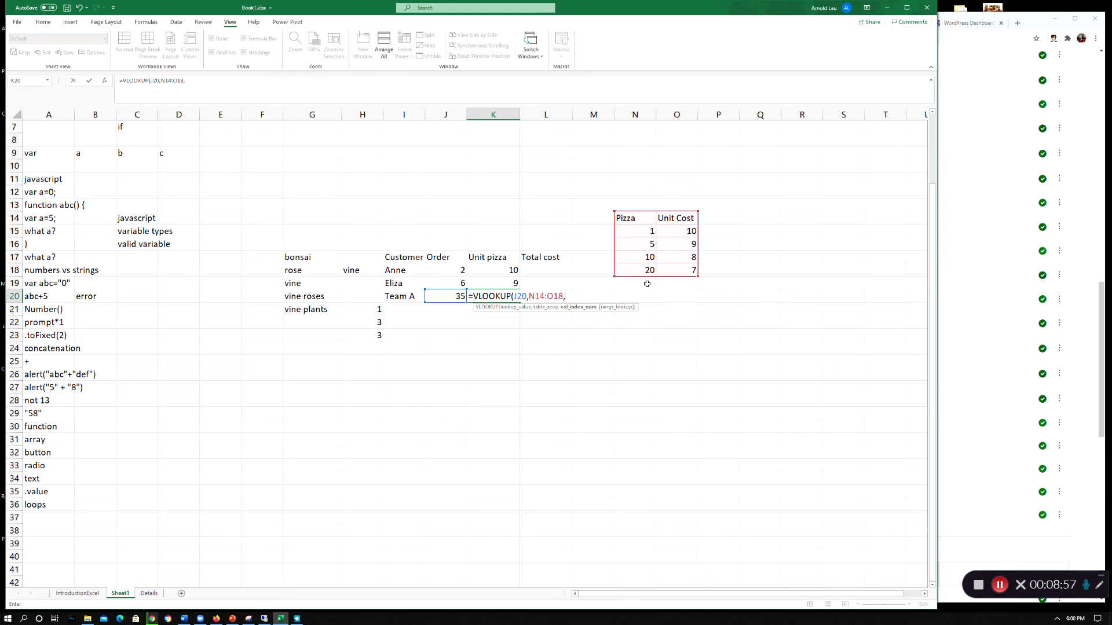
type("2,")
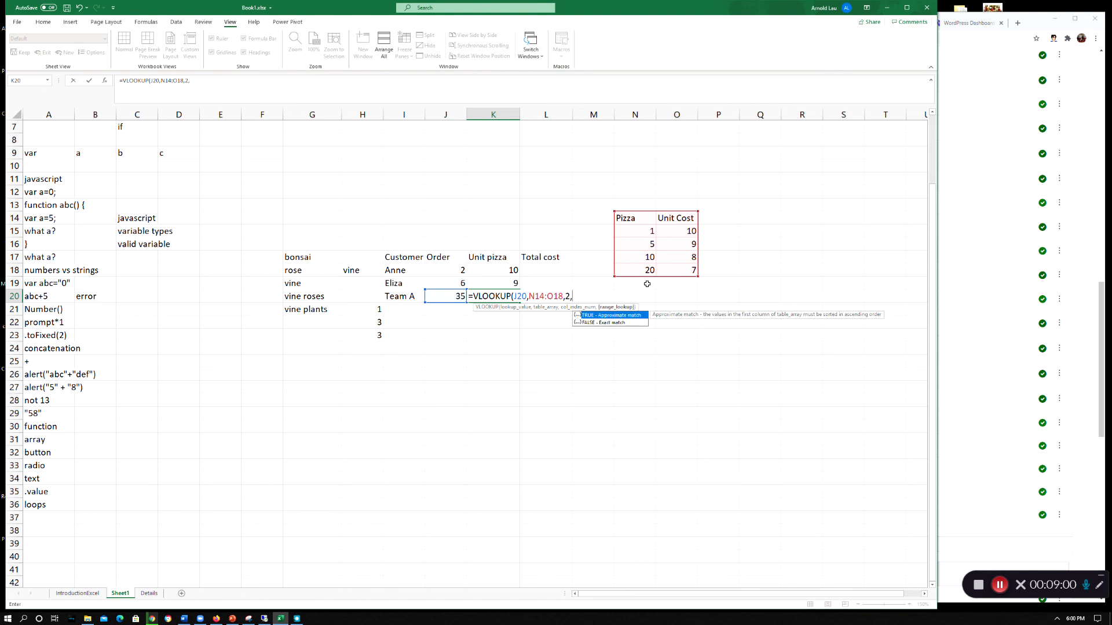
double_click(623, 316)
key("Return")
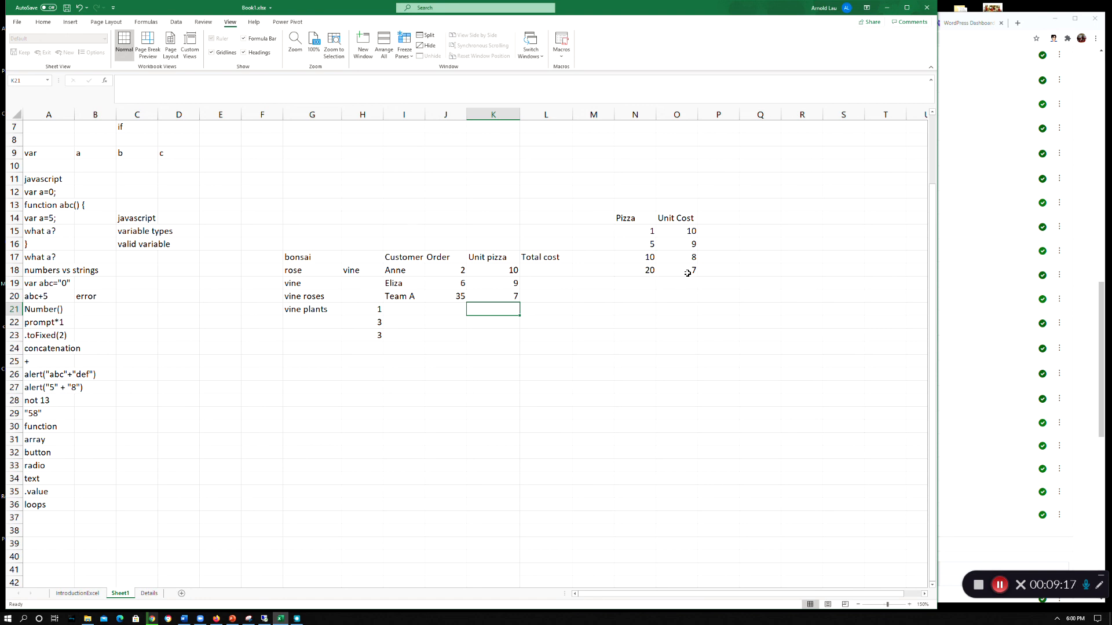
- Enter =J18*K18 in L18 to calculate the first customer's total cost from order quantity and unit price
left_click(561, 270)
type("=")
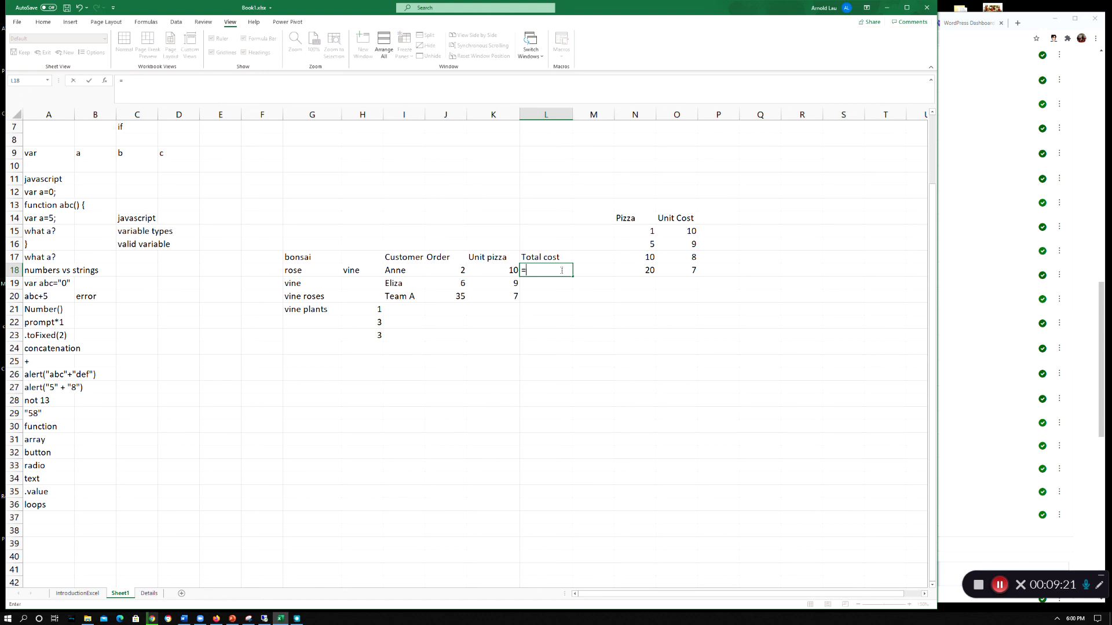
left_click(455, 272)
type("*")
left_click(495, 271)
key("Return")
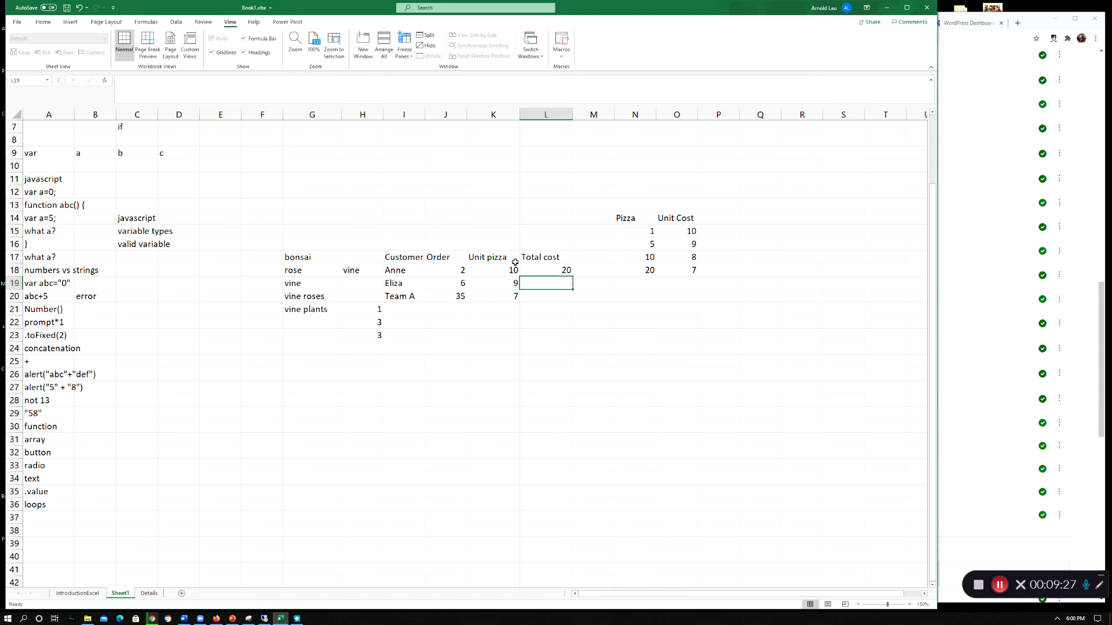
- Fill the total cost formula from L18 down to L20 for the remaining customers
left_click(563, 274)
left_click_drag(572, 276, 571, 301)
left_click(553, 364)
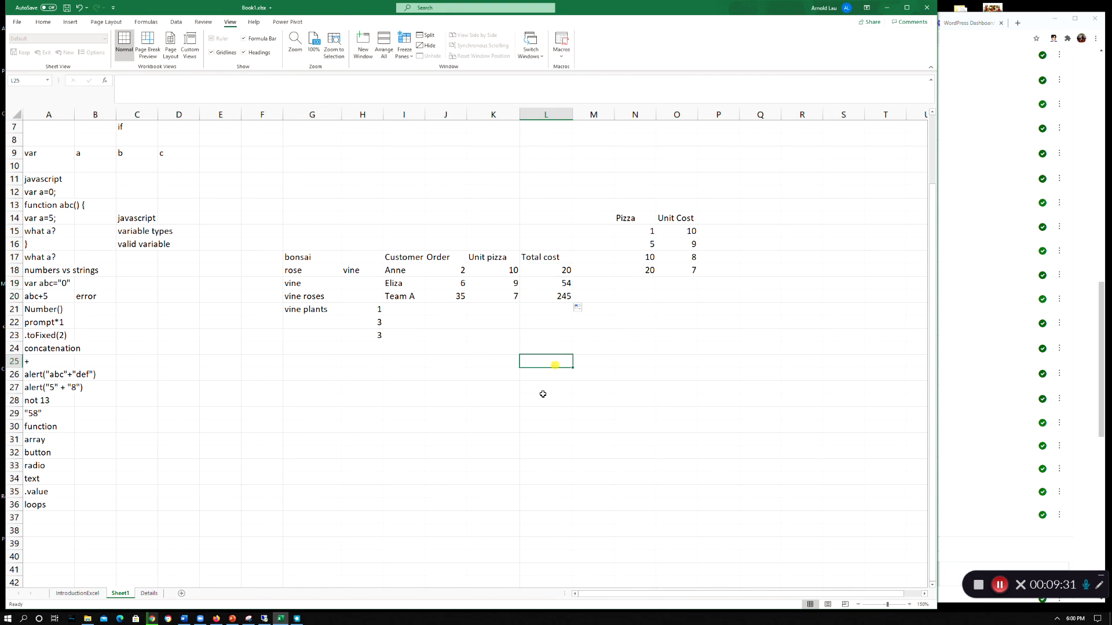
- Format the unit prices and total costs in K18:L20 as dollar accounting values with no decimal places
left_click_drag(506, 271, 540, 295)
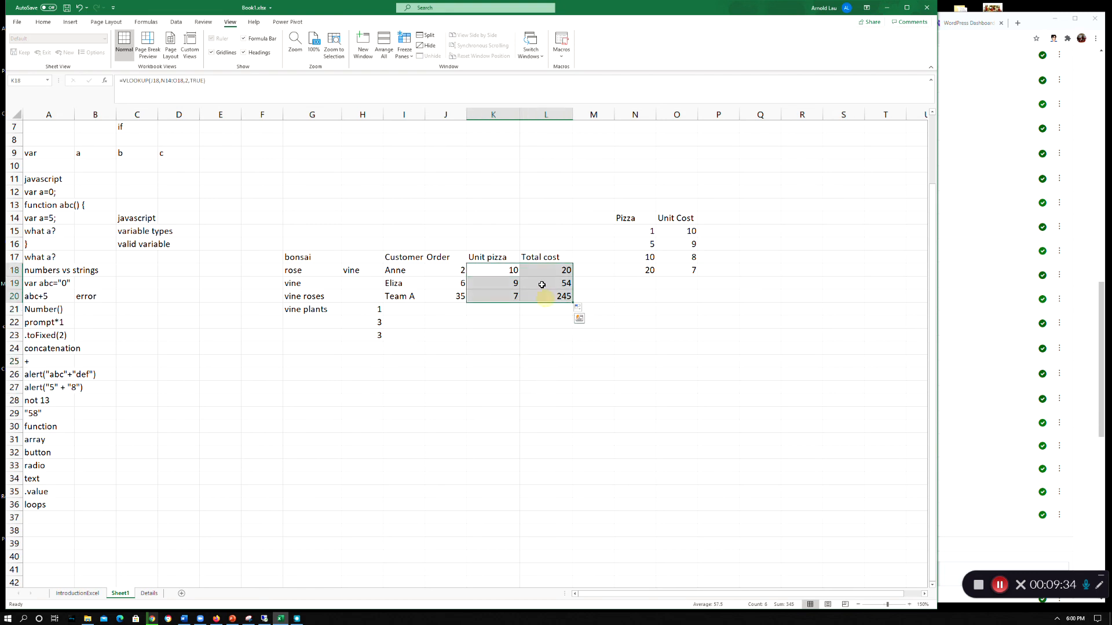
left_click(17, 22)
key("Escape")
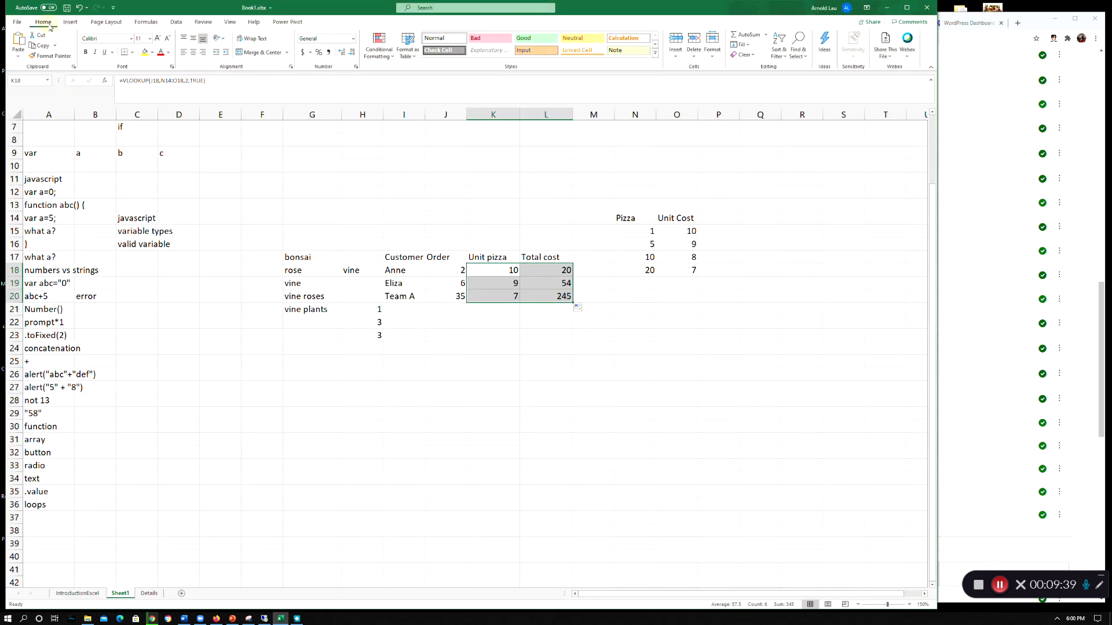
left_click(302, 52)
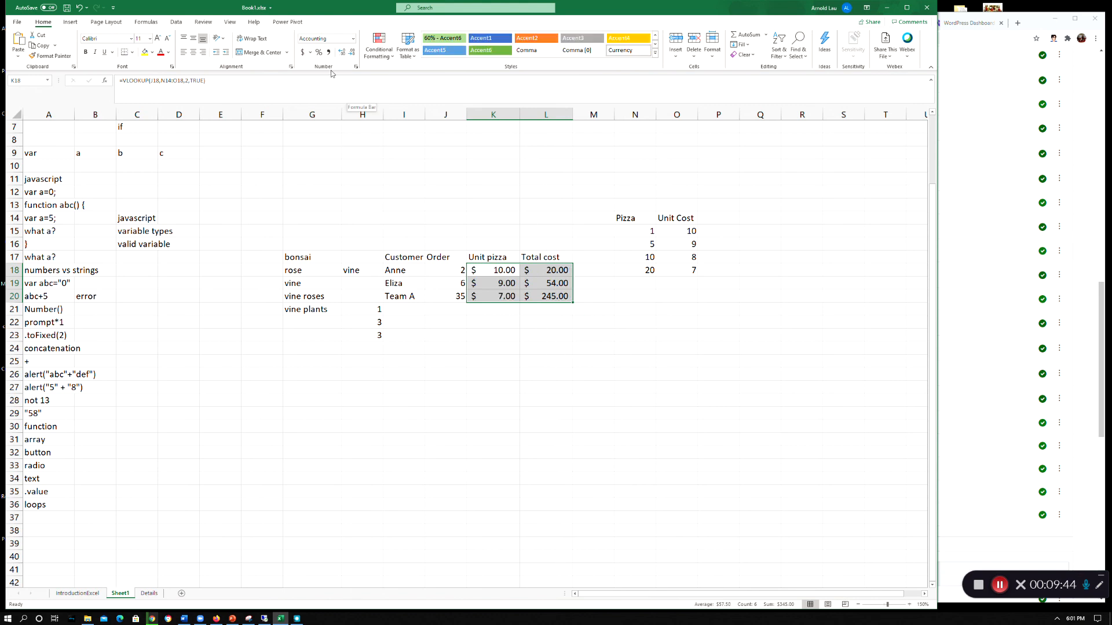
left_click(351, 52)
left_click(351, 52)
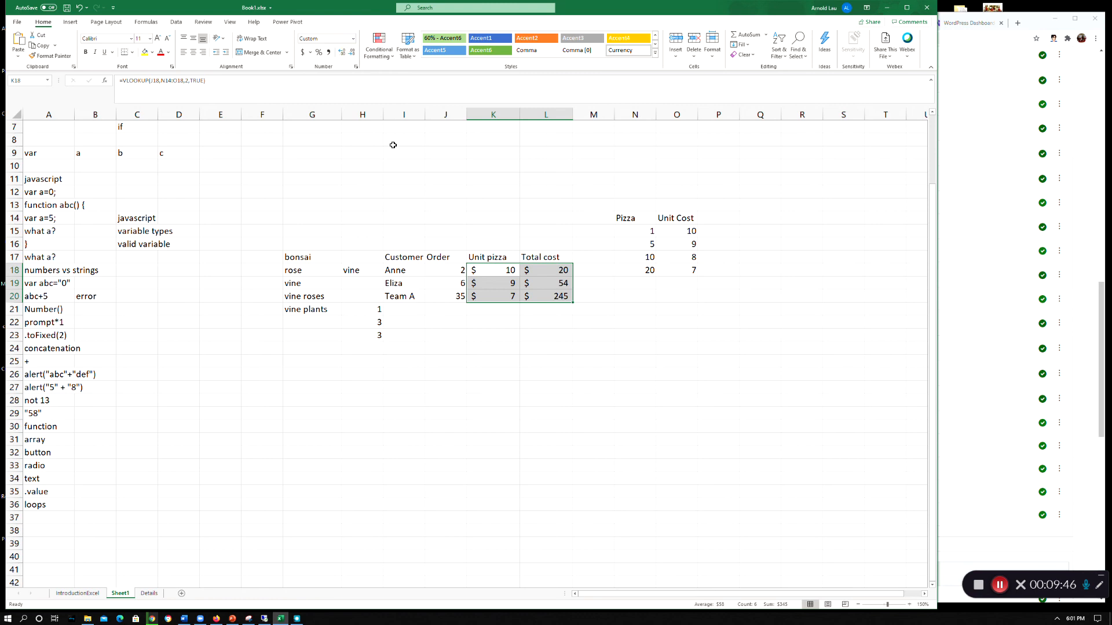
left_click(502, 370)
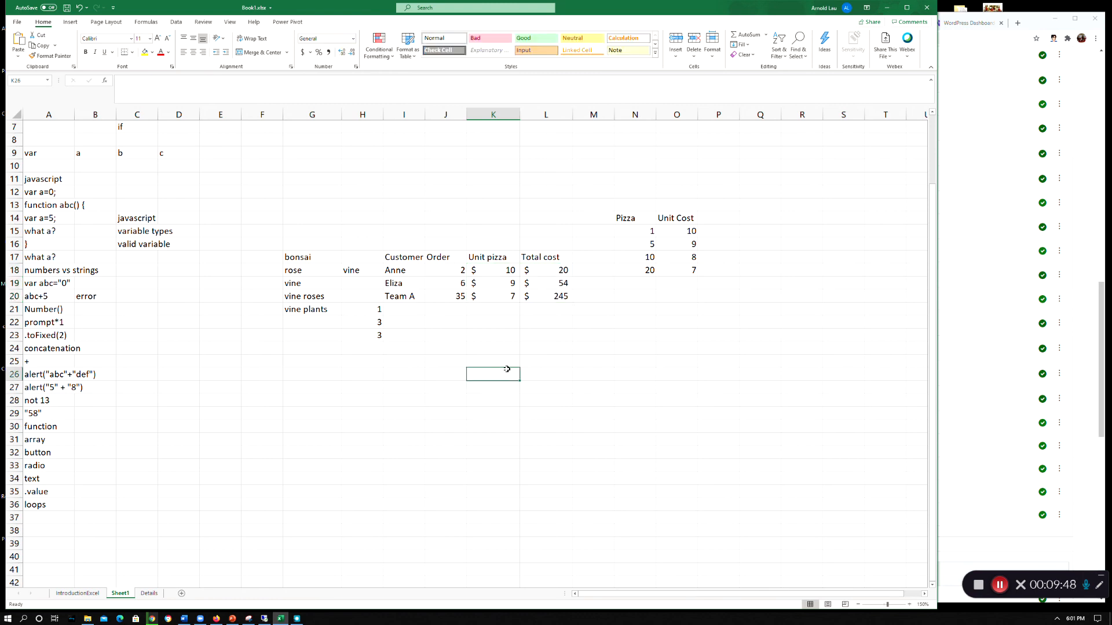